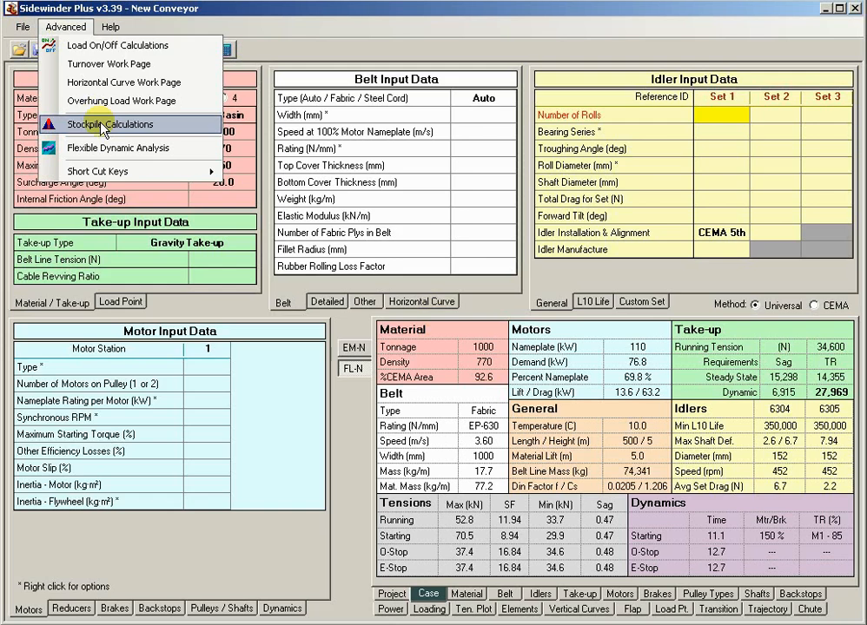
# Step: Look over the main input and conveyor geometry pages, and open the Stockpile Calculations page
pyautogui.click(103, 128)
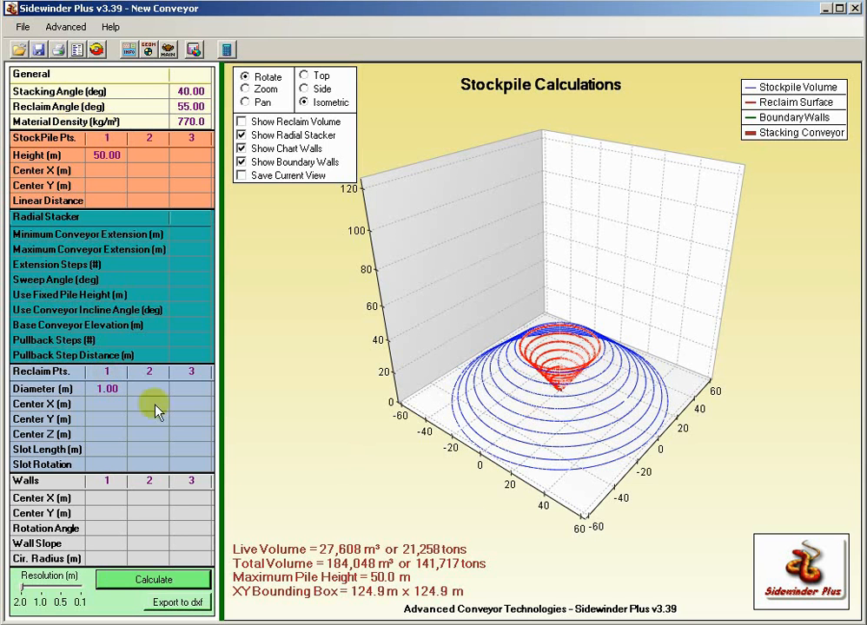
pyautogui.click(169, 52)
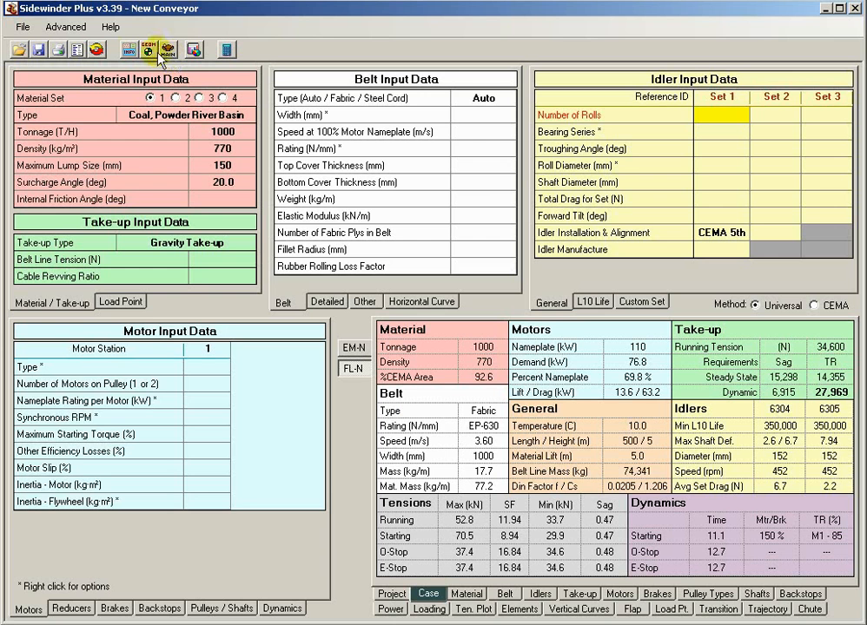
pyautogui.click(121, 49)
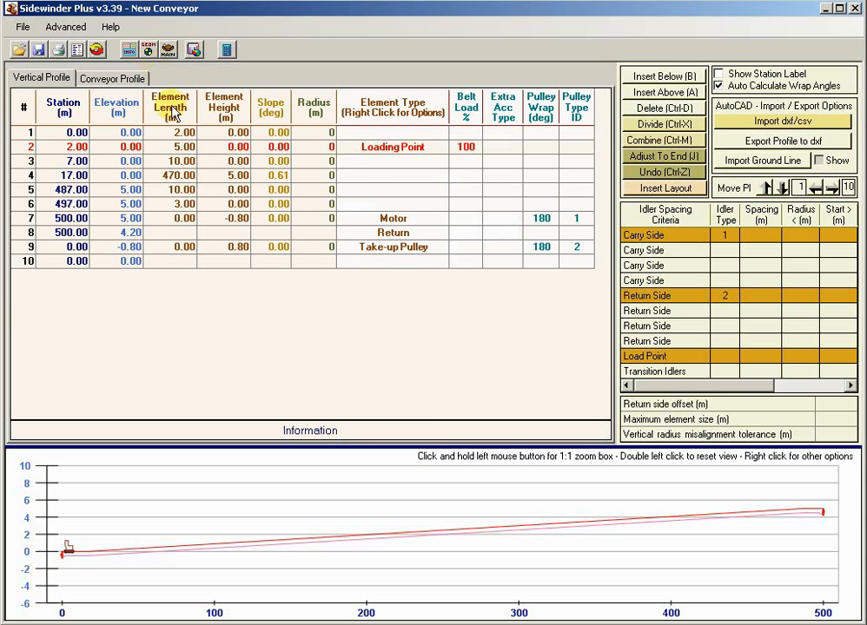
pyautogui.click(66, 27)
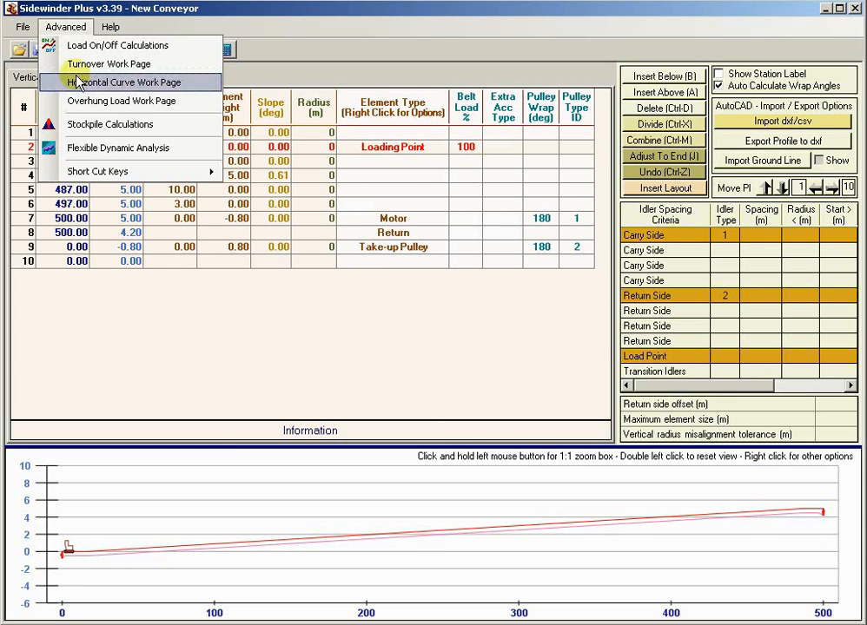
pyautogui.click(118, 124)
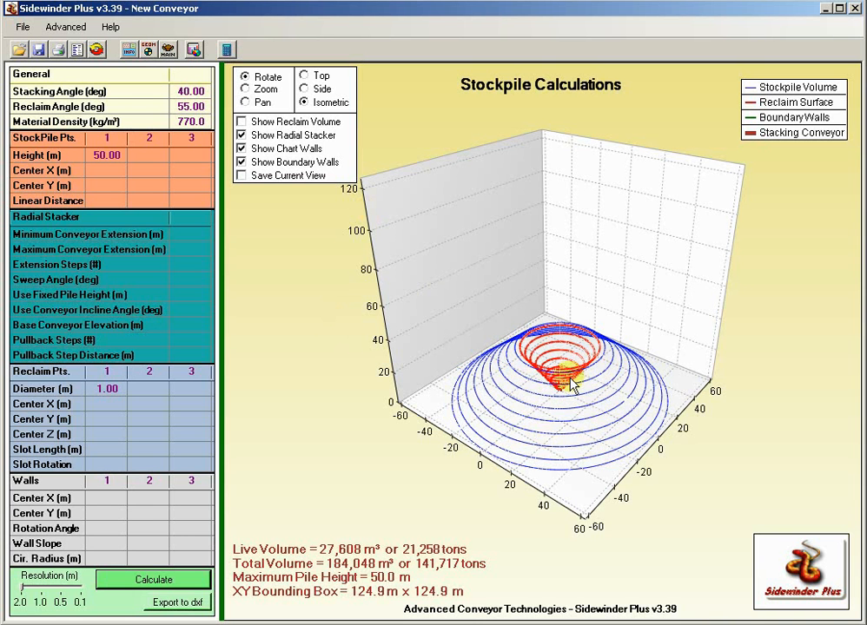
# Step: Save the project on drive C as a new file named stockpile 1.swi
pyautogui.click(19, 33)
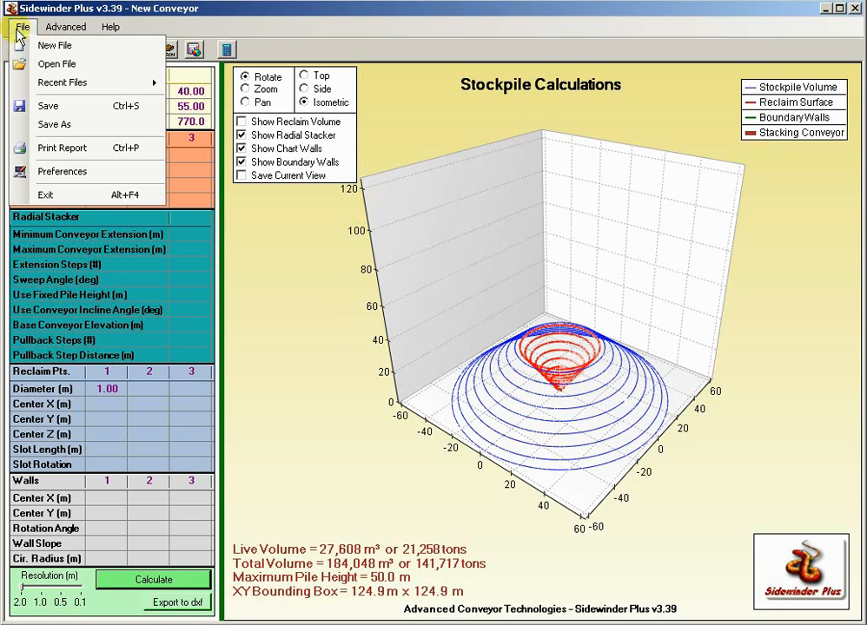
pyautogui.click(54, 125)
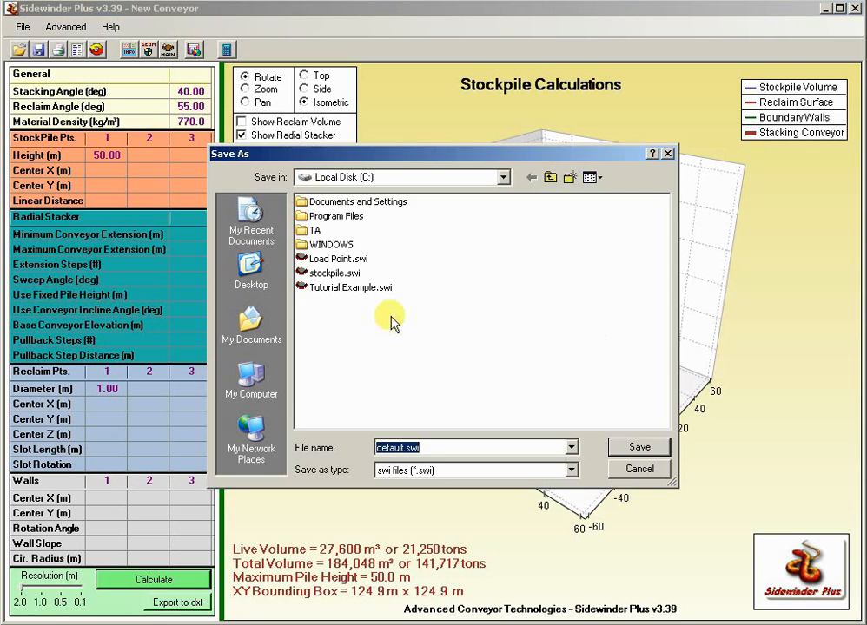
pyautogui.click(332, 273)
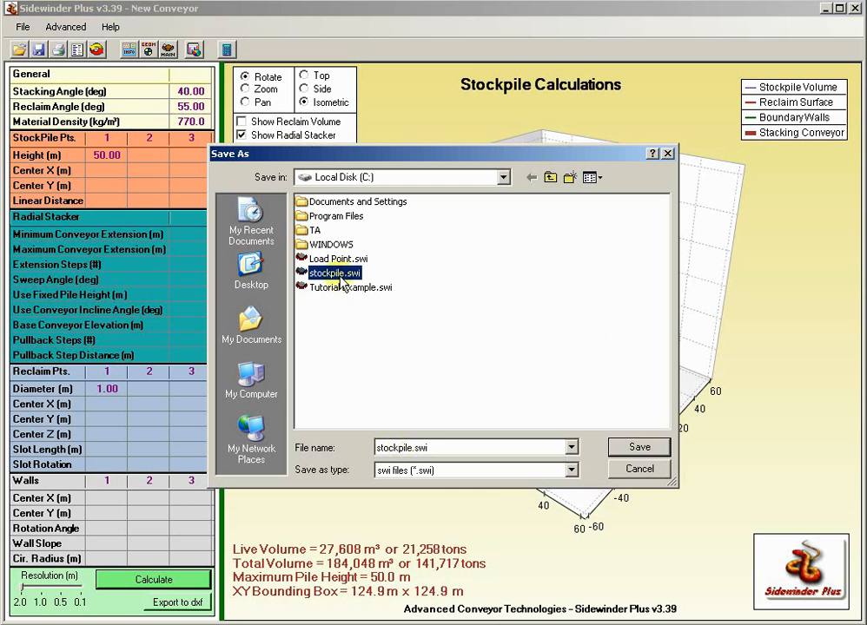
pyautogui.doubleClick(403, 448)
pyautogui.press('End')
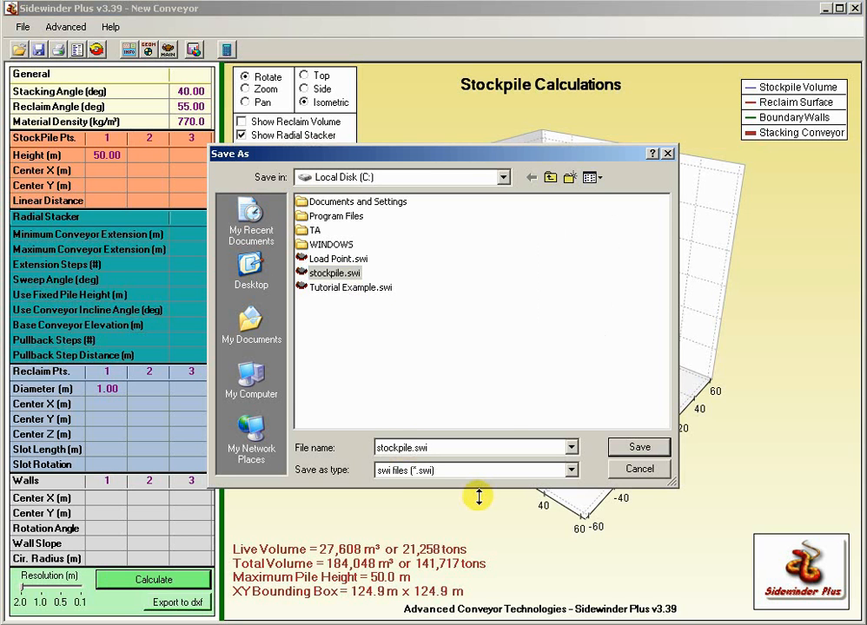
pyautogui.press('Left')
pyautogui.press('Left')
pyautogui.press('Left')
pyautogui.press('Left')
pyautogui.write('1')
pyautogui.press('Return')
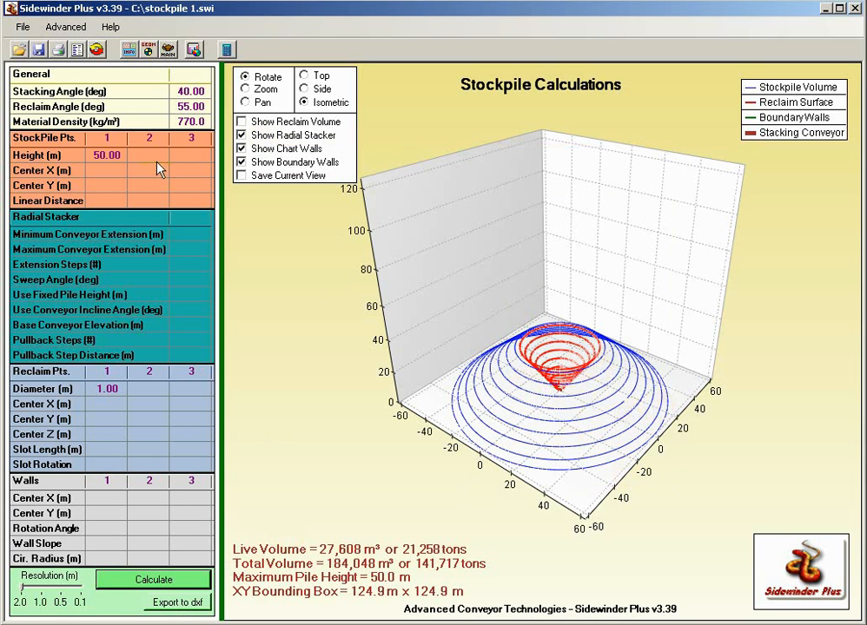
# Step: Review the reclaim angle, stacking angle and first stockpile height inputs
pyautogui.click(191, 105)
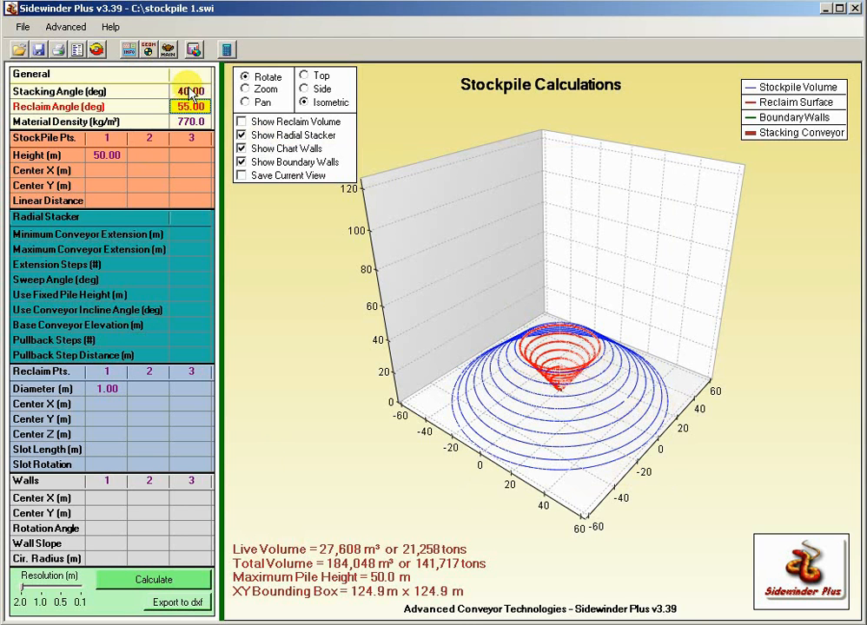
pyautogui.click(190, 93)
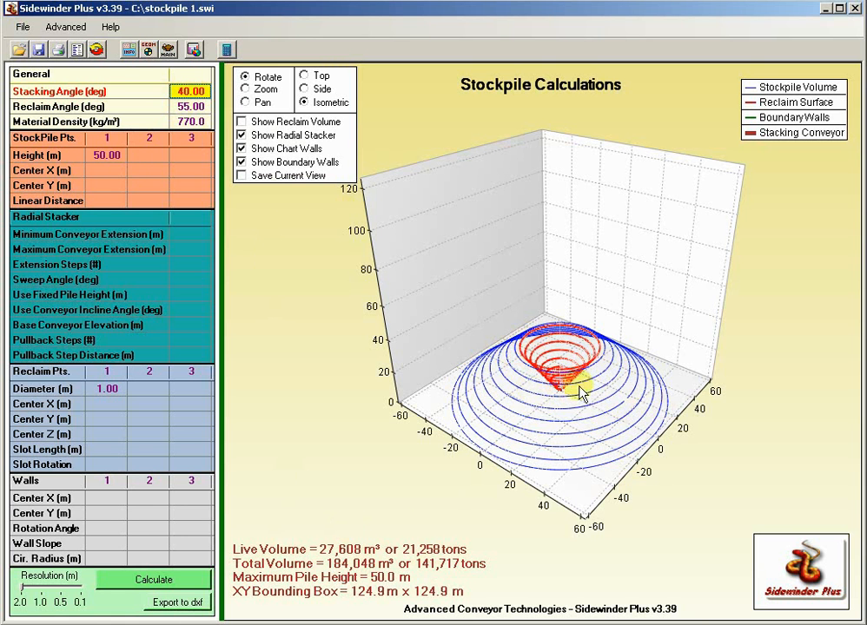
pyautogui.click(108, 157)
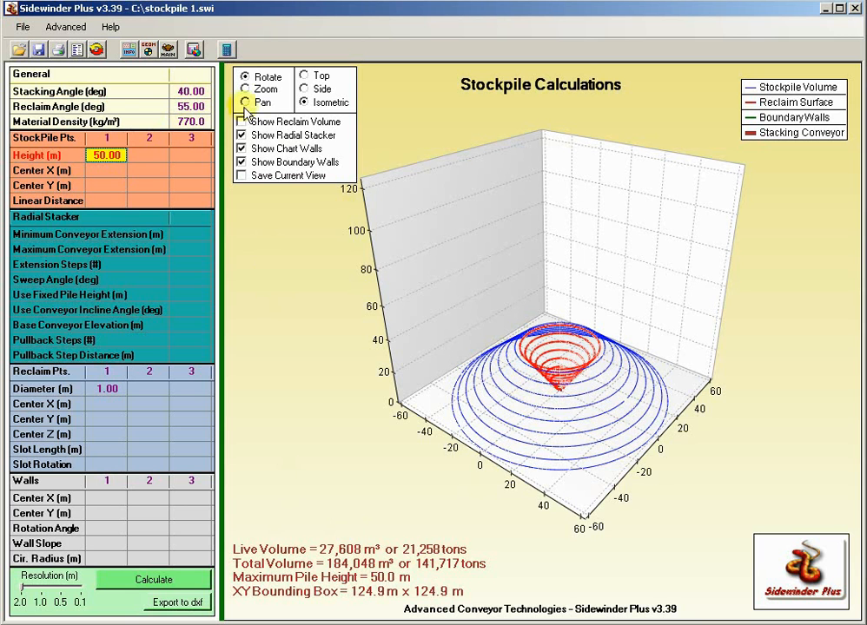
# Step: Calculate the stockpile at 1.0 m and 0.5 m resolution, finishing with the resolution at 1.0 m
pyautogui.click(136, 584)
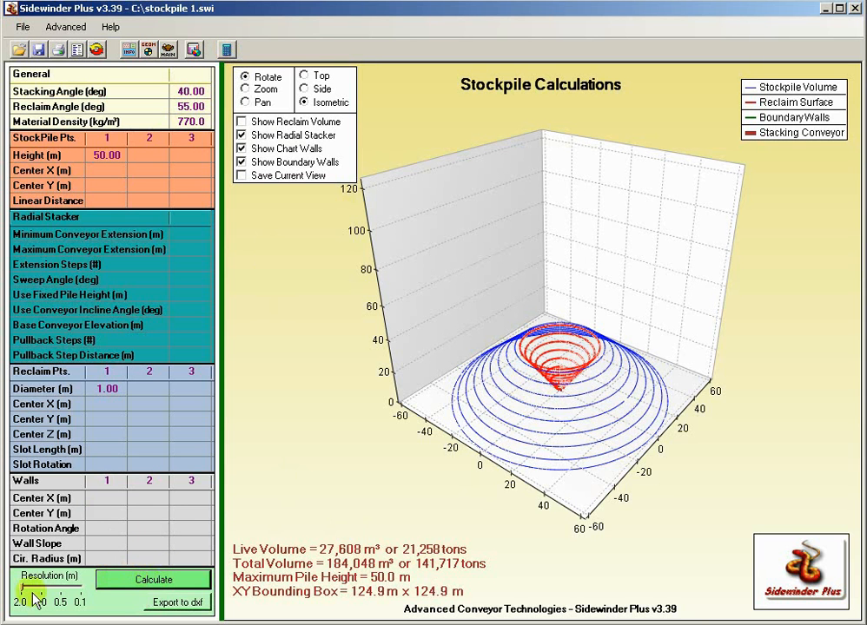
pyautogui.click(101, 584)
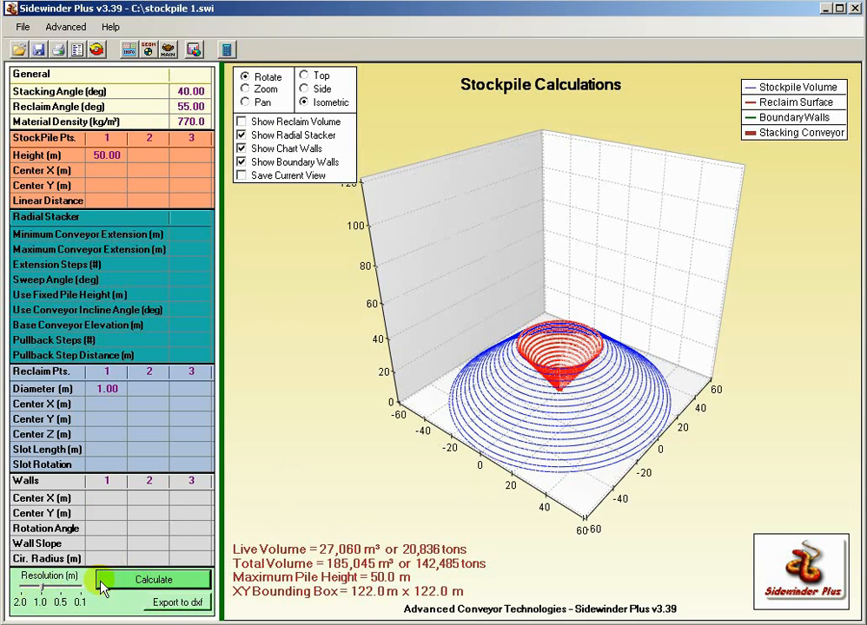
pyautogui.click(60, 589)
pyautogui.click(113, 582)
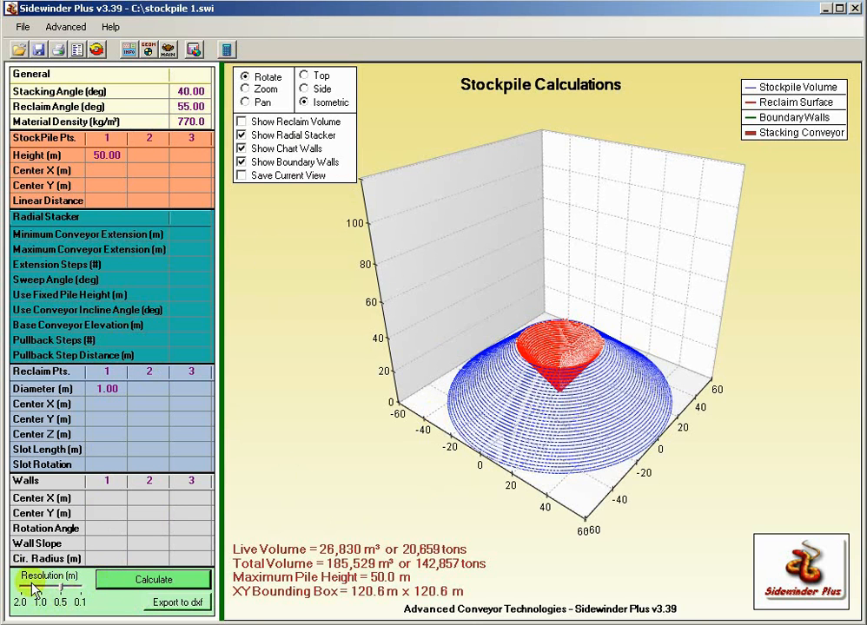
pyautogui.moveTo(39, 591); pyautogui.dragTo(42, 589)
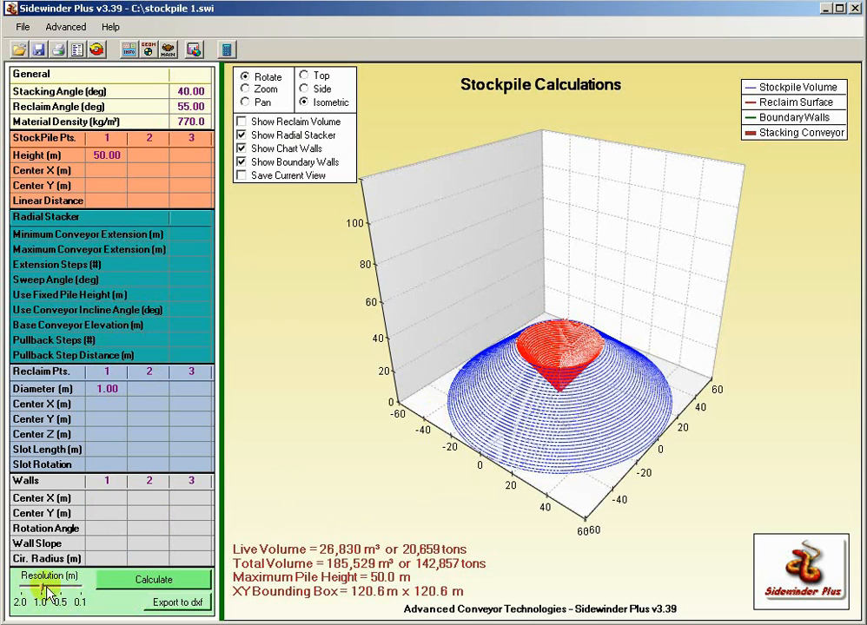
pyautogui.click(116, 581)
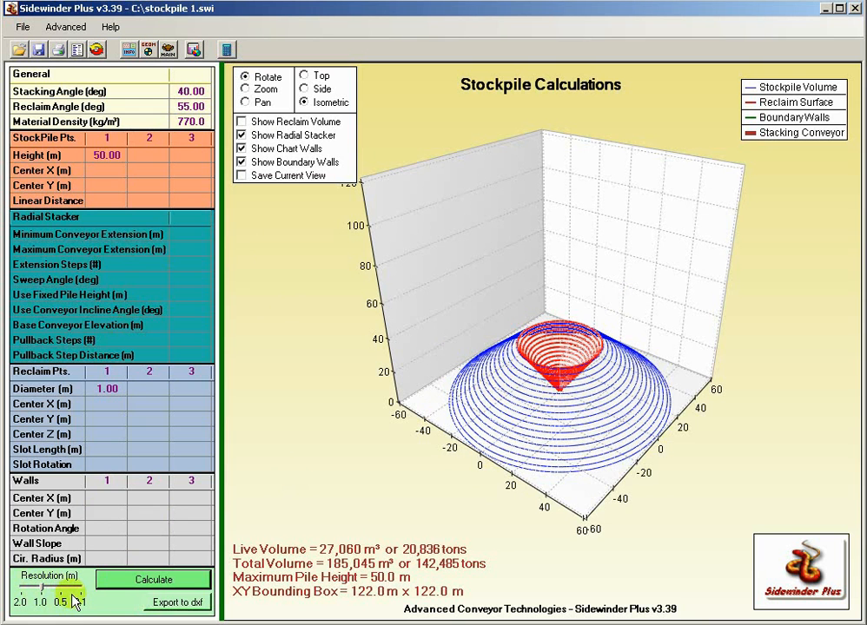
# Step: Export the stockpile to the existing stockpile.dxf file on drive C
pyautogui.click(177, 603)
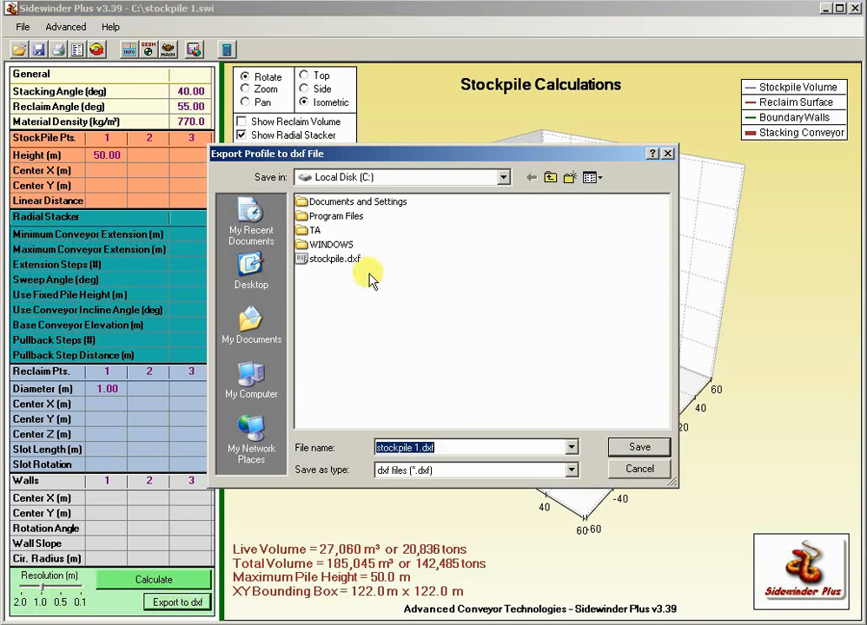
pyautogui.doubleClick(335, 258)
pyautogui.click(236, 362)
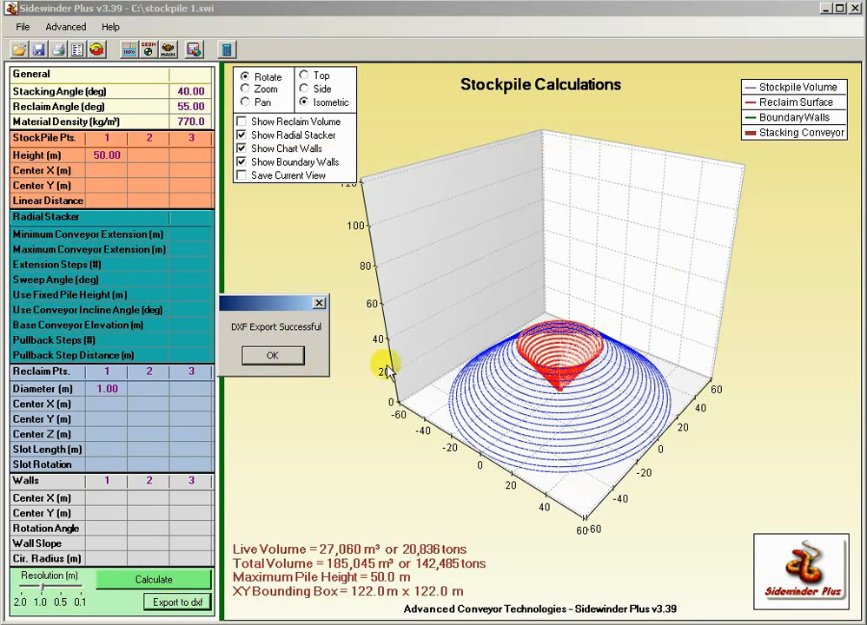
pyautogui.click(274, 358)
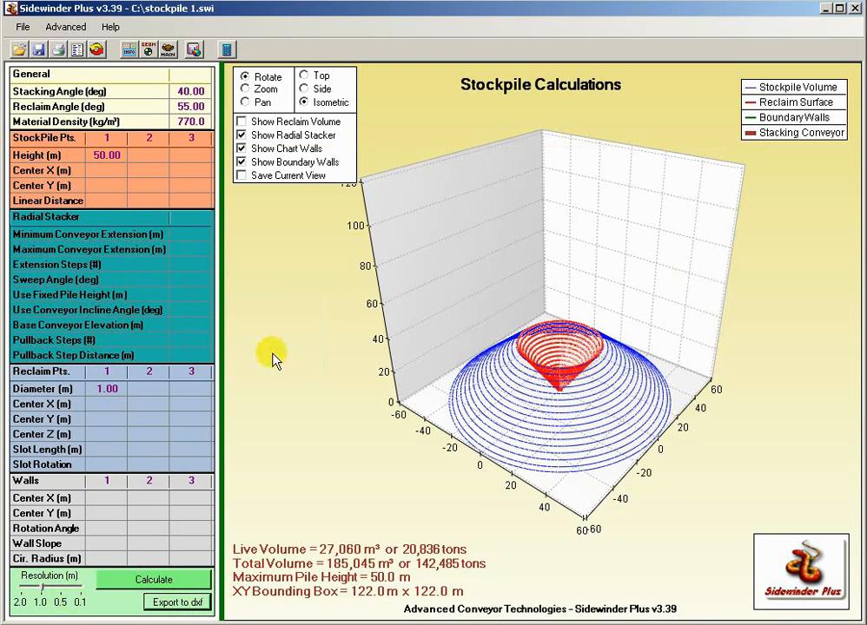
# Step: Add a second stockpile point with height 50 m and Center X 75 m, and recalculate the model
pyautogui.click(143, 159)
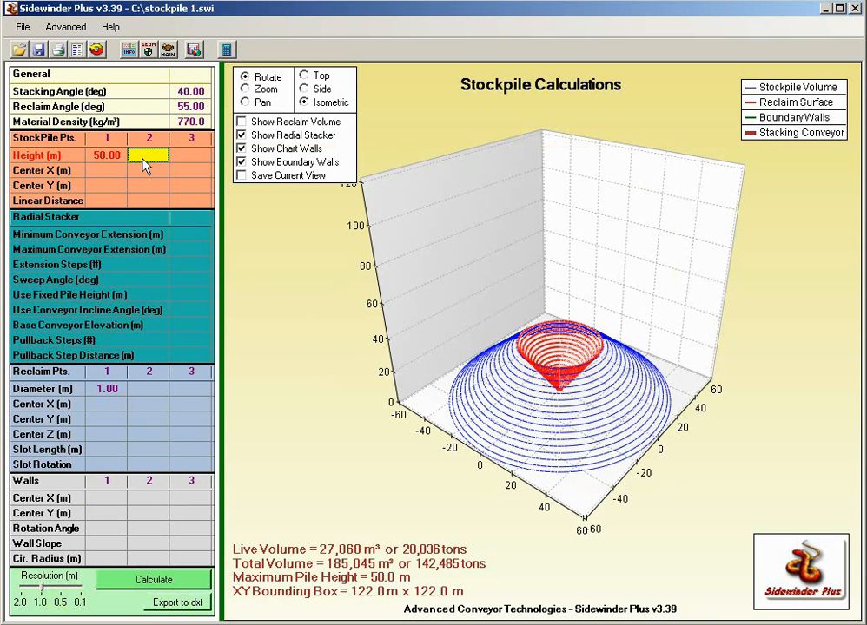
pyautogui.write('50')
pyautogui.press('Return')
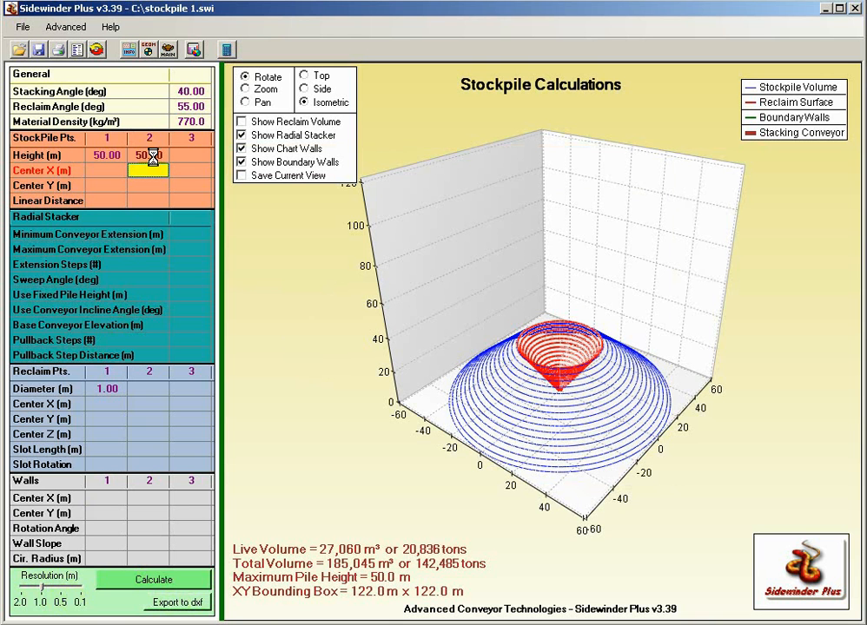
pyautogui.write('75')
pyautogui.press('Return')
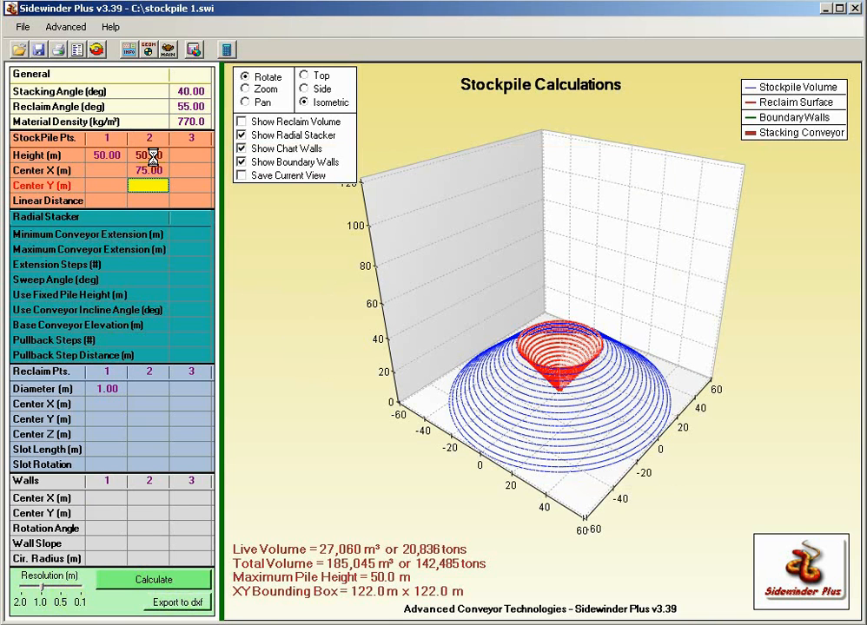
pyautogui.click(153, 582)
pyautogui.moveTo(469, 447); pyautogui.dragTo(267, 217)
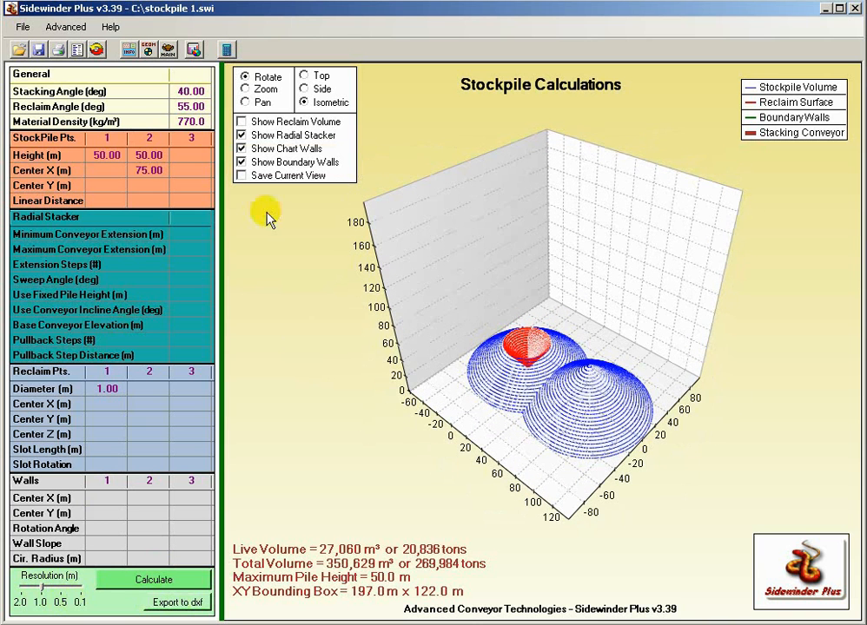
# Step: Add a third stockpile point with height 75 m and Center Y 75 m, and recalculate the model
pyautogui.click(200, 161)
pyautogui.write('75')
pyautogui.press('Return')
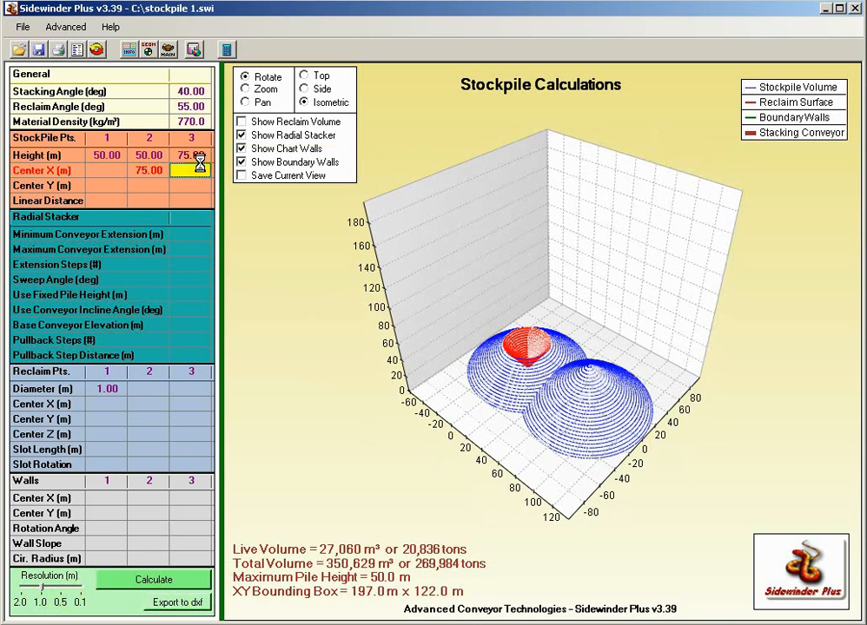
pyautogui.press('Return')
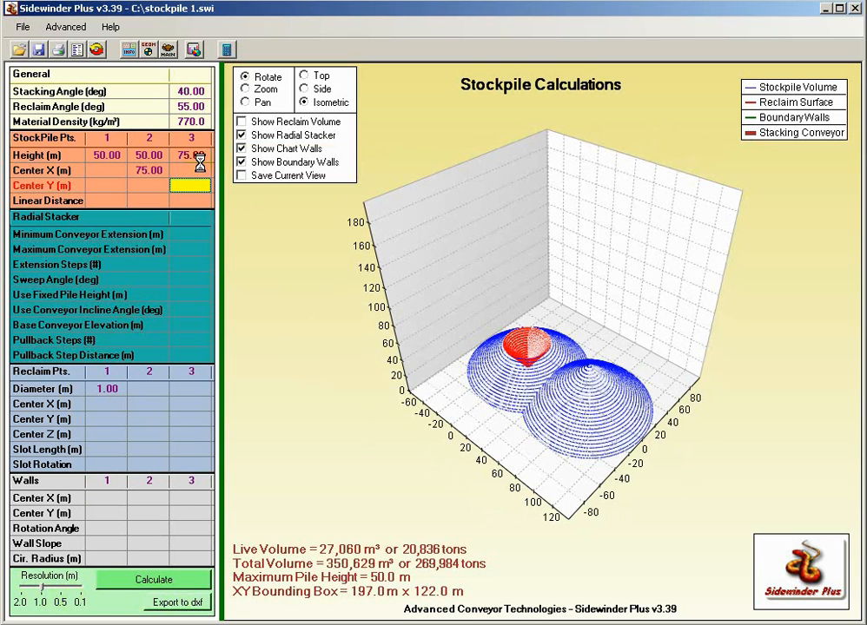
pyautogui.write('75')
pyautogui.press('Return')
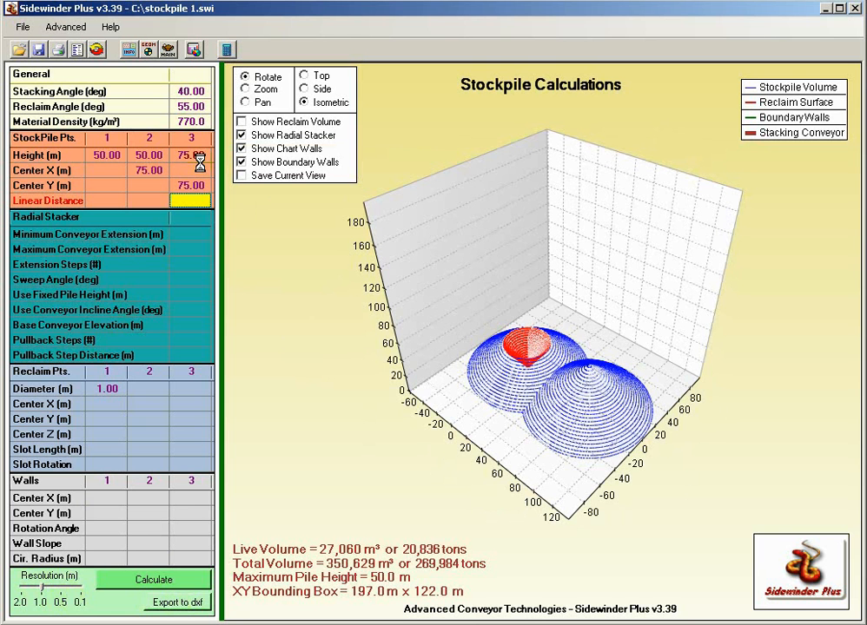
pyautogui.click(132, 580)
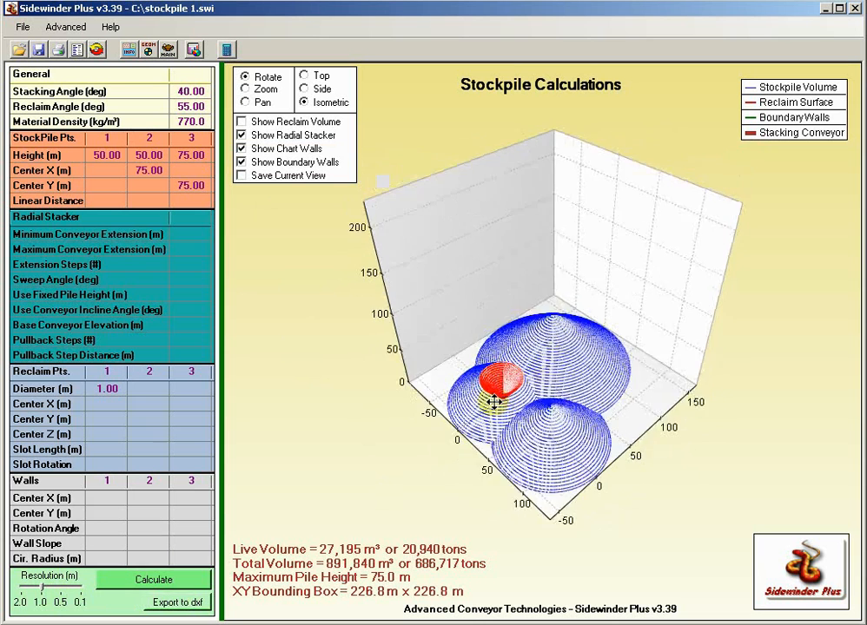
pyautogui.moveTo(494, 402); pyautogui.dragTo(382, 306)
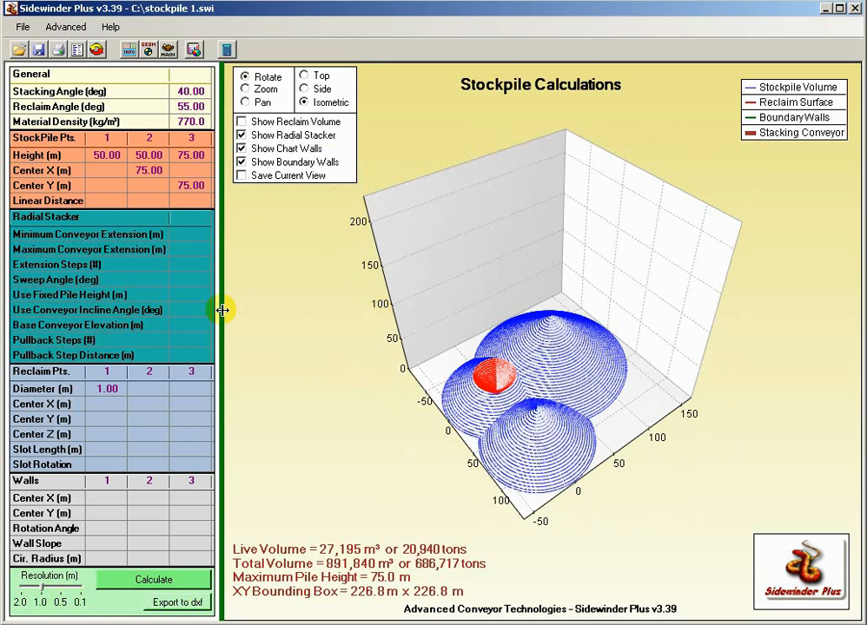
# Step: Widen the input tables to examine the additional stockpile, reclaim and wall columns, and restore the narrow layout
pyautogui.moveTo(223, 310)
pyautogui.mouseDown()
pyautogui.moveTo(219, 304)
pyautogui.moveTo(687, 297)
pyautogui.moveTo(617, 296)
pyautogui.mouseUp()
pyautogui.click(311, 171)
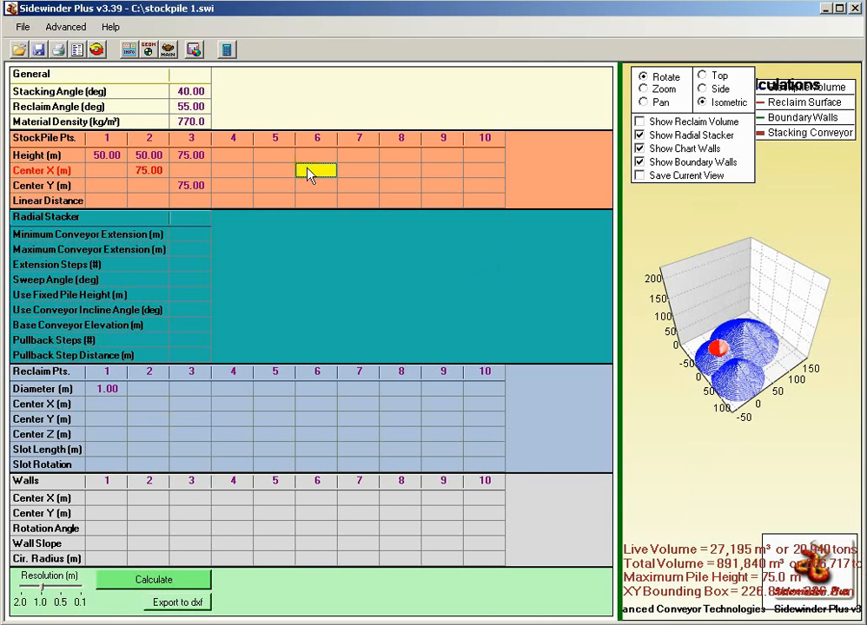
pyautogui.click(297, 410)
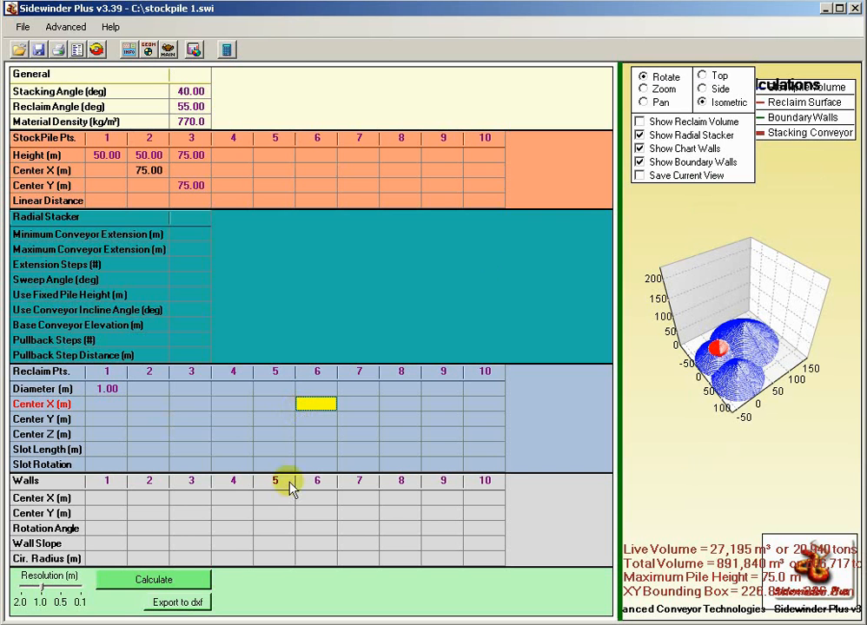
pyautogui.click(279, 503)
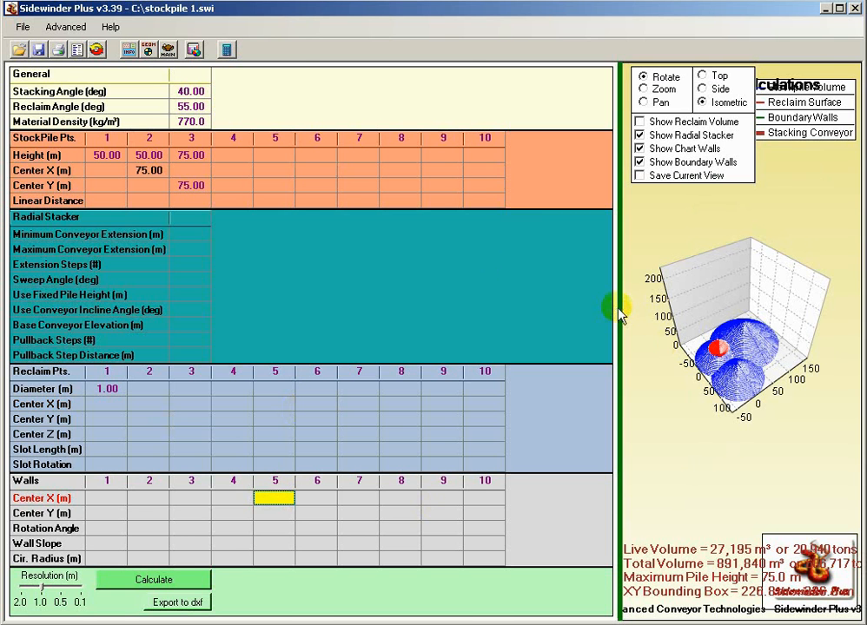
pyautogui.moveTo(620, 306); pyautogui.dragTo(220, 287)
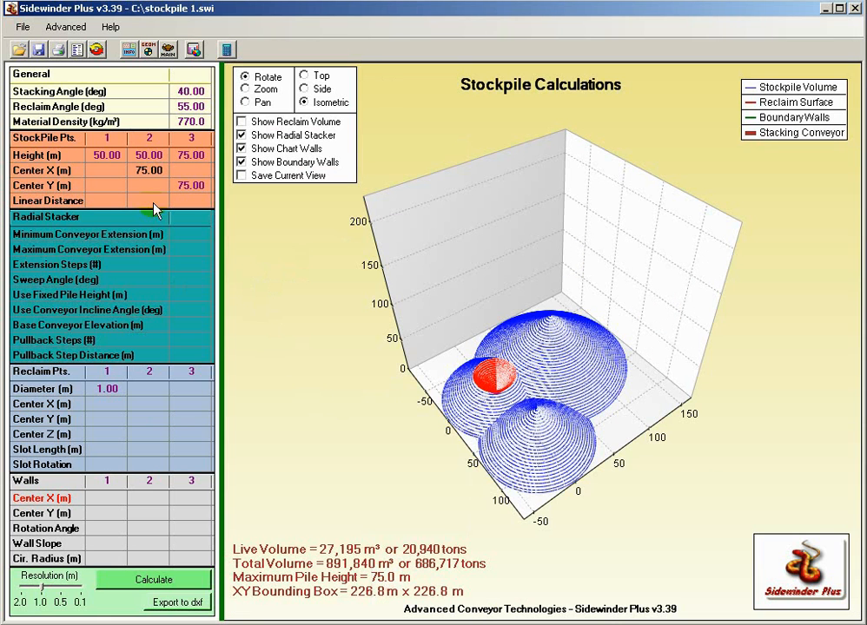
# Step: Browse along the Center Y row of the stockpile points to reach column 7
pyautogui.click(145, 189)
pyautogui.press('Right')
pyautogui.press('Right')
pyautogui.press('Right')
pyautogui.press('Right')
pyautogui.press('Right')
pyautogui.press('Right')
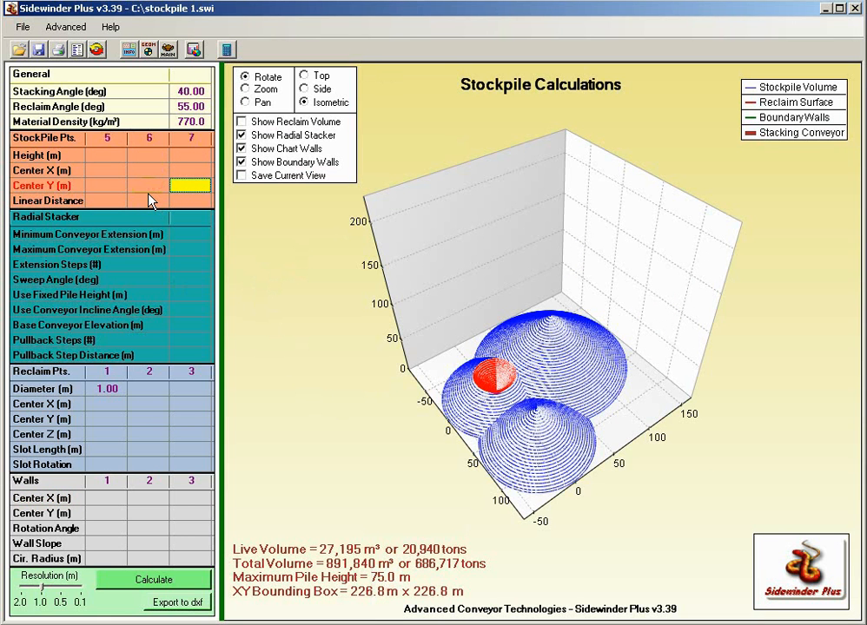
# Step: Browse back and forth across the stockpile points' Center Y columns, and return to the first point's Height
pyautogui.press('Left')
pyautogui.press('Left')
pyautogui.press('Left')
pyautogui.press('Left')
pyautogui.press('Right')
pyautogui.press('Left')
pyautogui.press('Left')
pyautogui.press('Left')
pyautogui.press('Right')
pyautogui.press('Left')
pyautogui.press('Right')
pyautogui.press('Right')
pyautogui.press('Right')
pyautogui.press('Right')
pyautogui.press('Right')
pyautogui.press('Right')
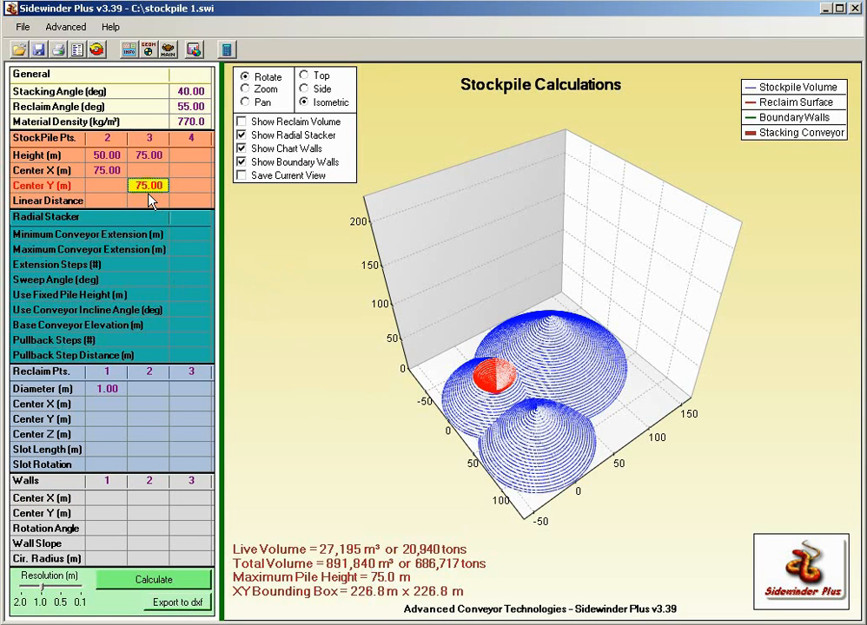
pyautogui.press('Left')
pyautogui.press('Left')
pyautogui.press('Left')
pyautogui.press('Left')
pyautogui.press('Left')
pyautogui.press('Left')
pyautogui.press('Left')
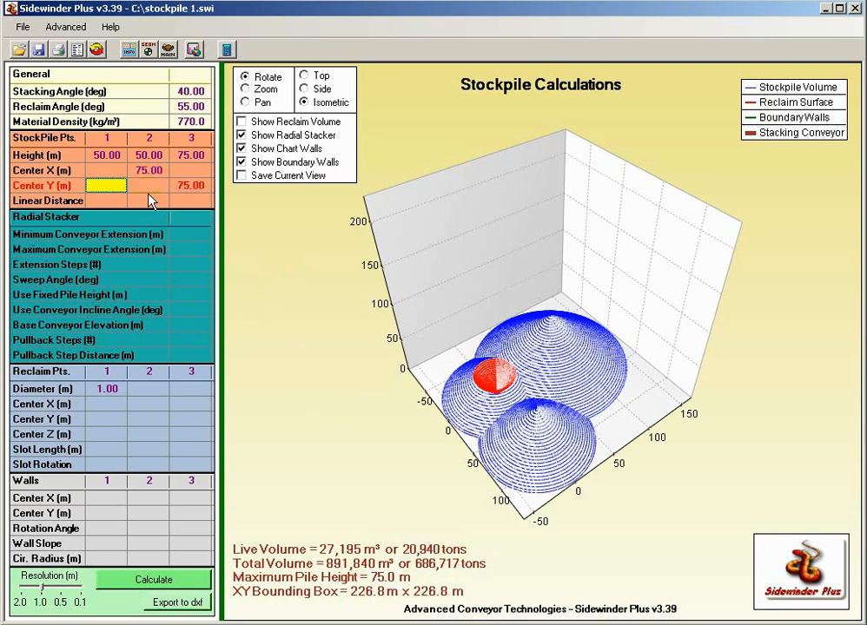
pyautogui.press('Up')
pyautogui.press('Up')
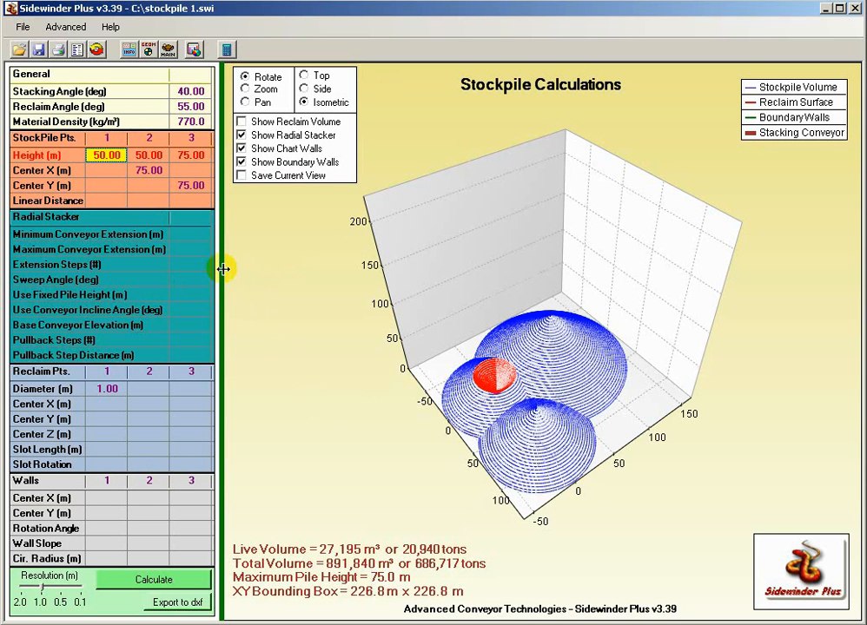
# Step: Clear the height and center values of the second and third stockpile points
pyautogui.click(191, 185)
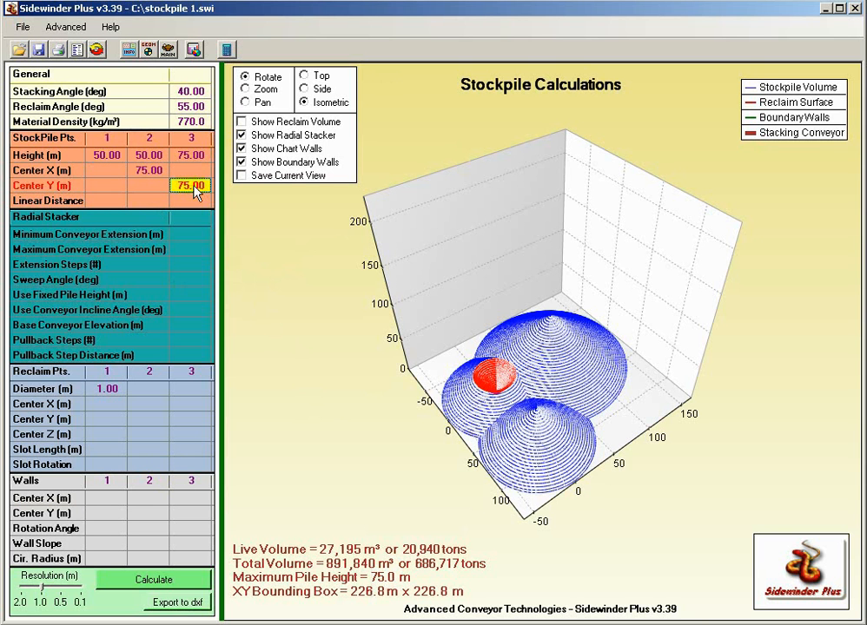
pyautogui.press('Delete')
pyautogui.press('Up')
pyautogui.press('Up')
pyautogui.press('Delete')
pyautogui.press('Left')
pyautogui.press('Delete')
pyautogui.press('Down')
pyautogui.press('Left')
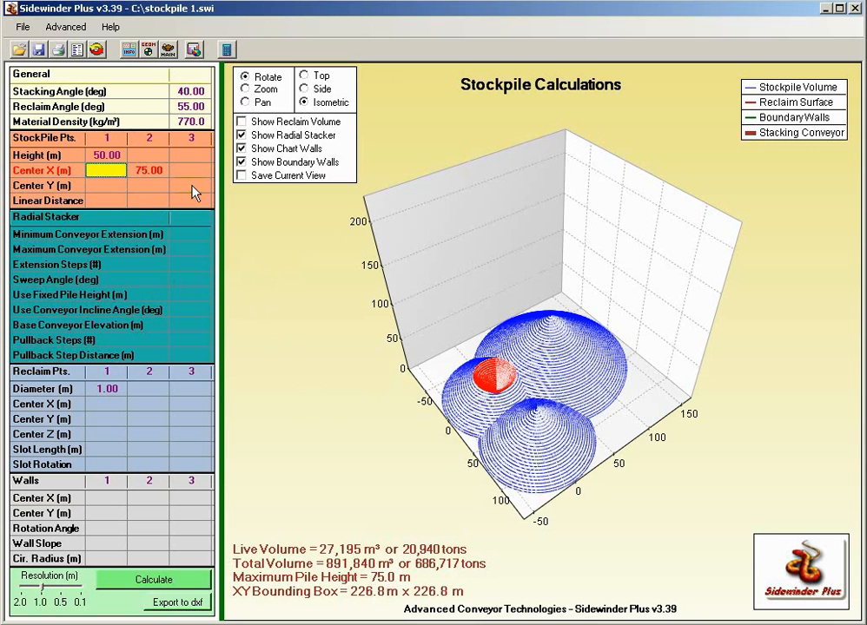
pyautogui.press('Right')
pyautogui.press('Delete')
# Step: Set the first stockpile point's Linear Distance to 100, and recalculate the model
pyautogui.press('Down')
pyautogui.press('Left')
pyautogui.press('Down')
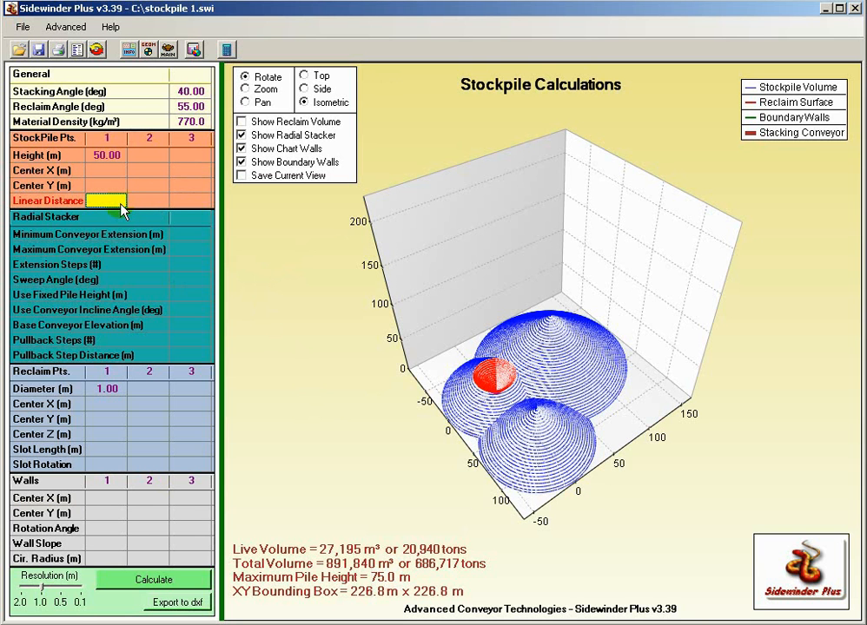
pyautogui.write('100')
pyautogui.press('Up')
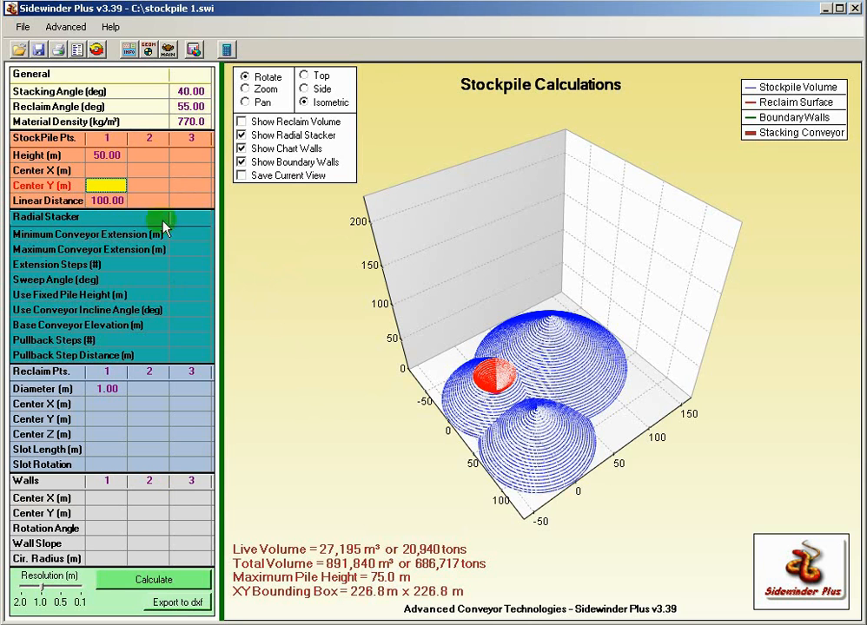
pyautogui.click(130, 580)
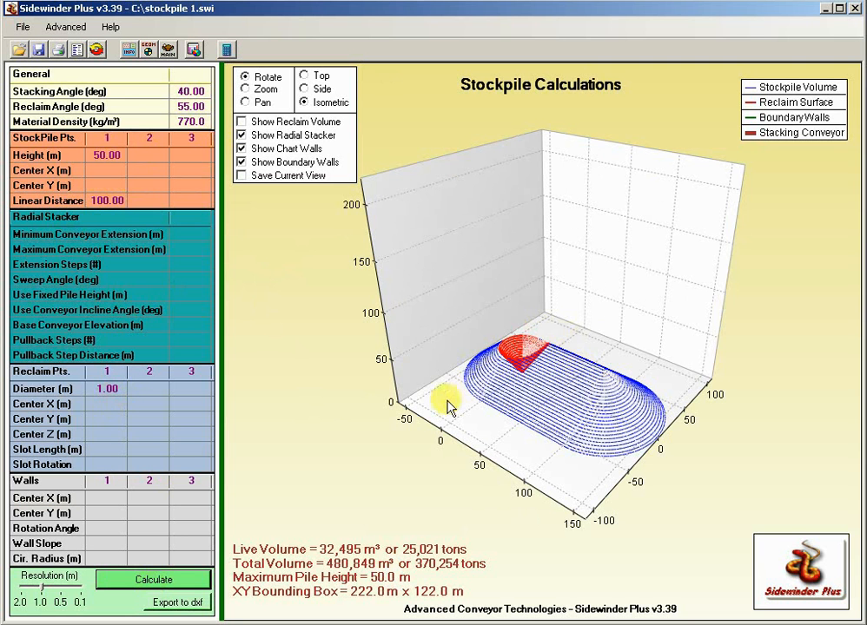
pyautogui.moveTo(509, 452); pyautogui.dragTo(506, 226)
# Step: Set the first reclaim point's Slot Length to 25 m, and recalculate the model
pyautogui.click(131, 451)
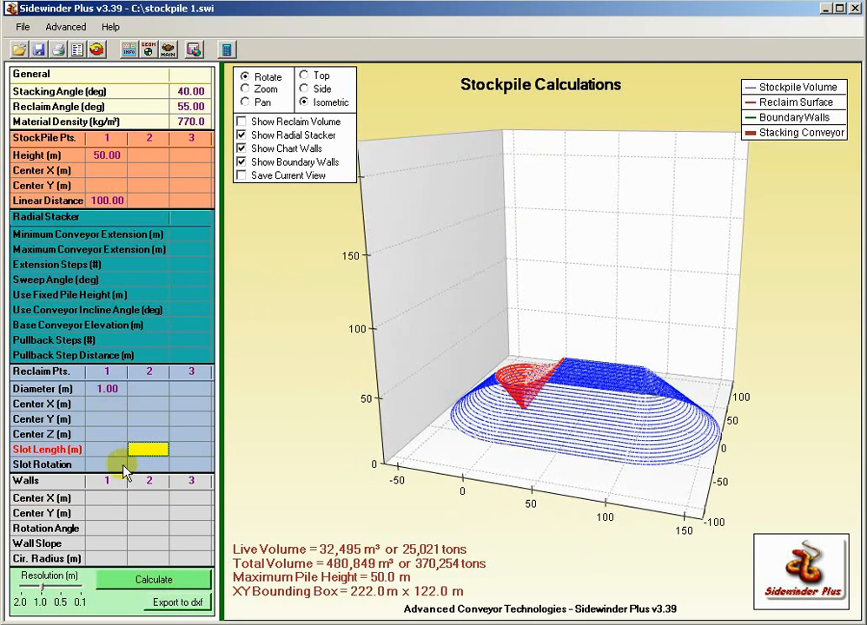
pyautogui.press('Left')
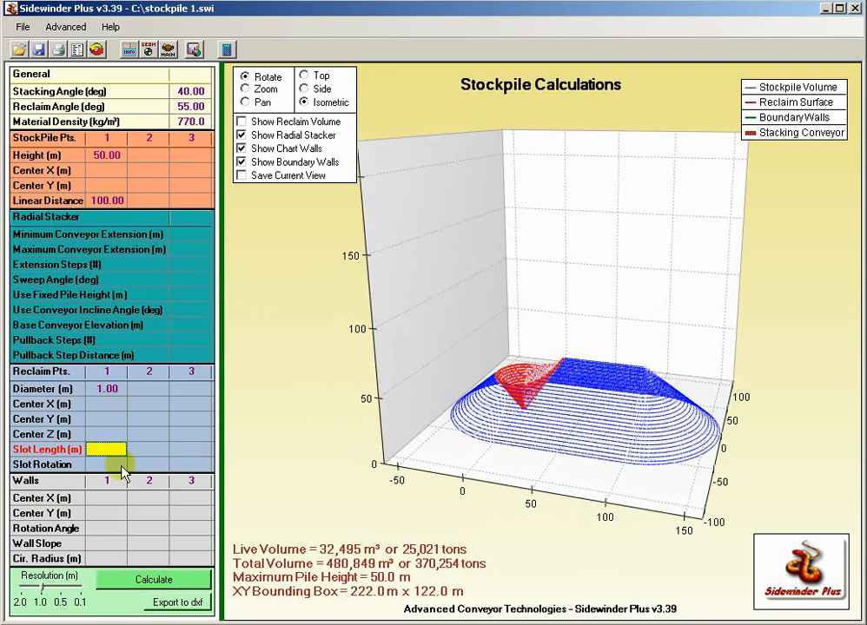
pyautogui.write('25')
pyautogui.press('Up')
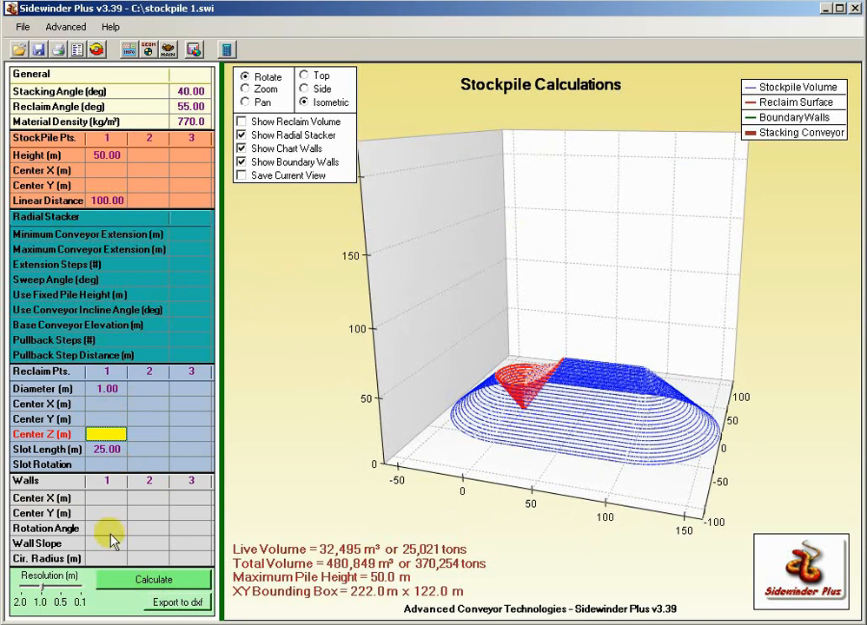
pyautogui.click(130, 580)
pyautogui.moveTo(535, 463); pyautogui.dragTo(415, 481)
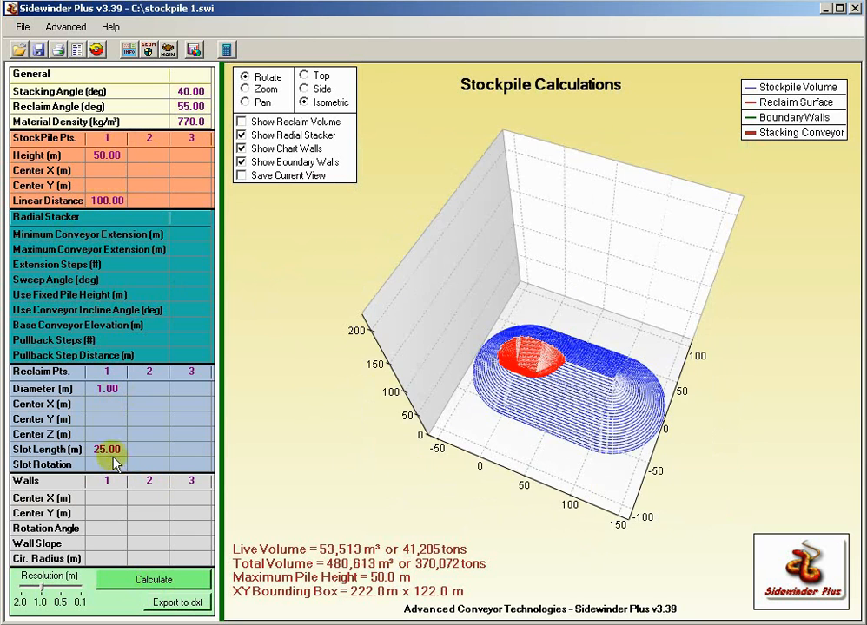
# Step: Set the first reclaim point's Slot Rotation to 45, and recalculate the model
pyautogui.click(113, 466)
pyautogui.write('45')
pyautogui.click(108, 453)
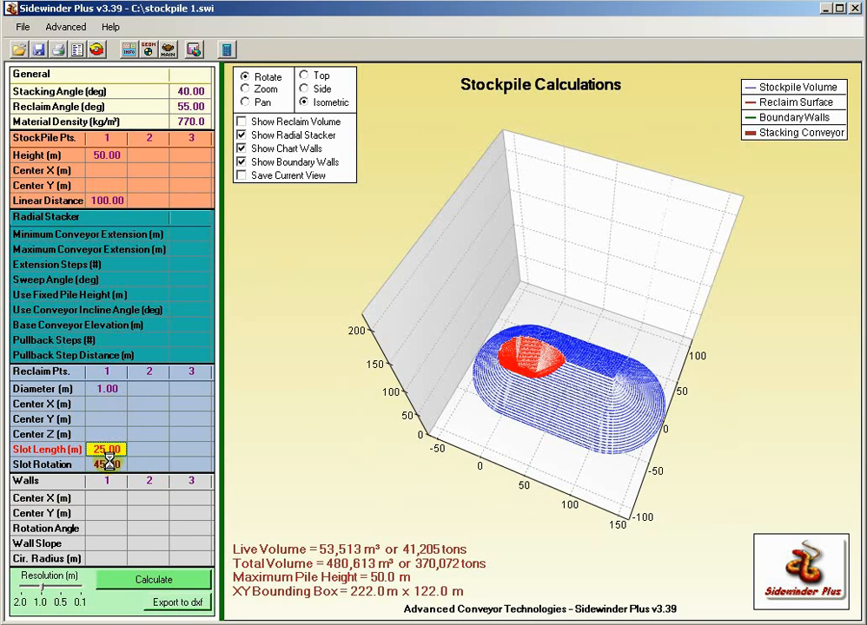
pyautogui.click(153, 581)
pyautogui.moveTo(507, 441); pyautogui.dragTo(521, 386)
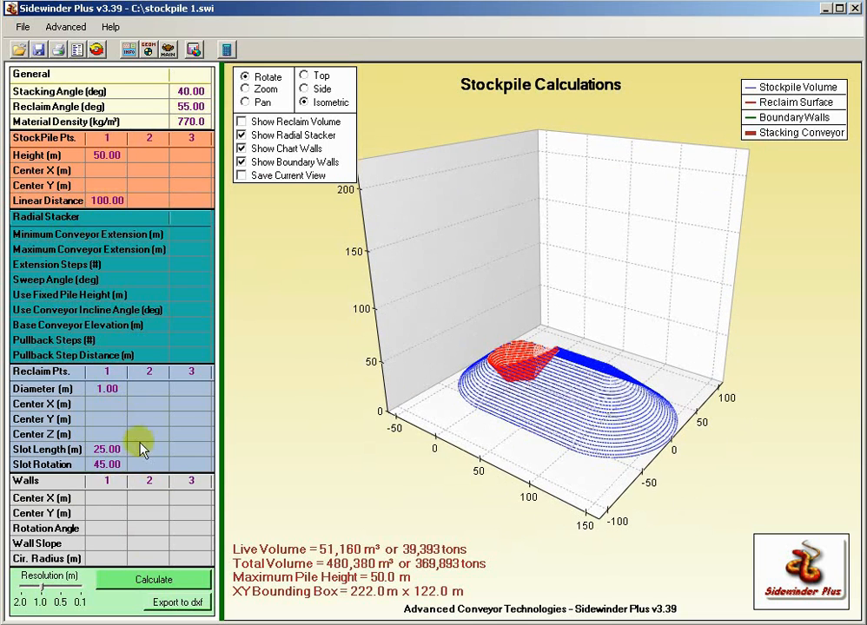
# Step: Add a second reclaim point with diameter 1 m and Center Y 50 m
pyautogui.click(137, 391)
pyautogui.write('1')
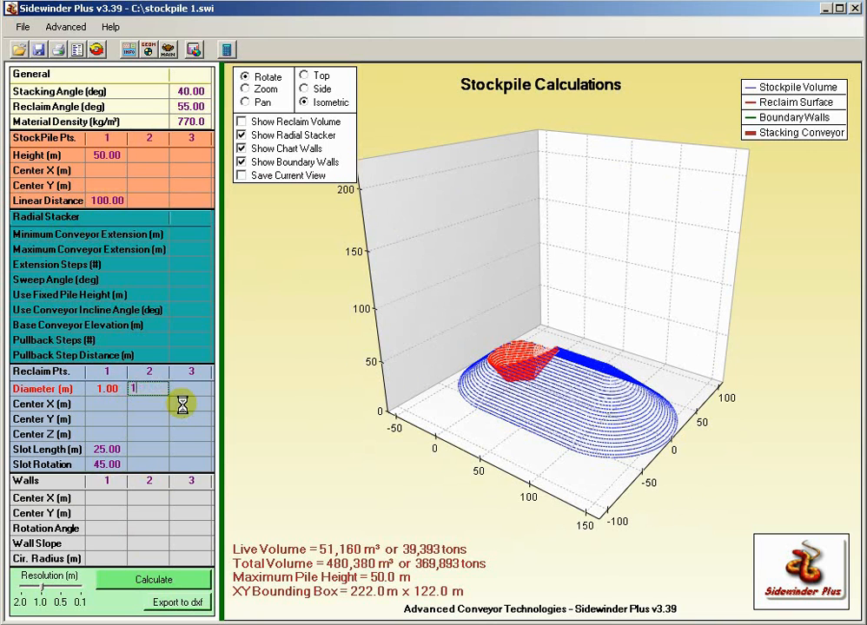
pyautogui.press('Return')
pyautogui.press('Return')
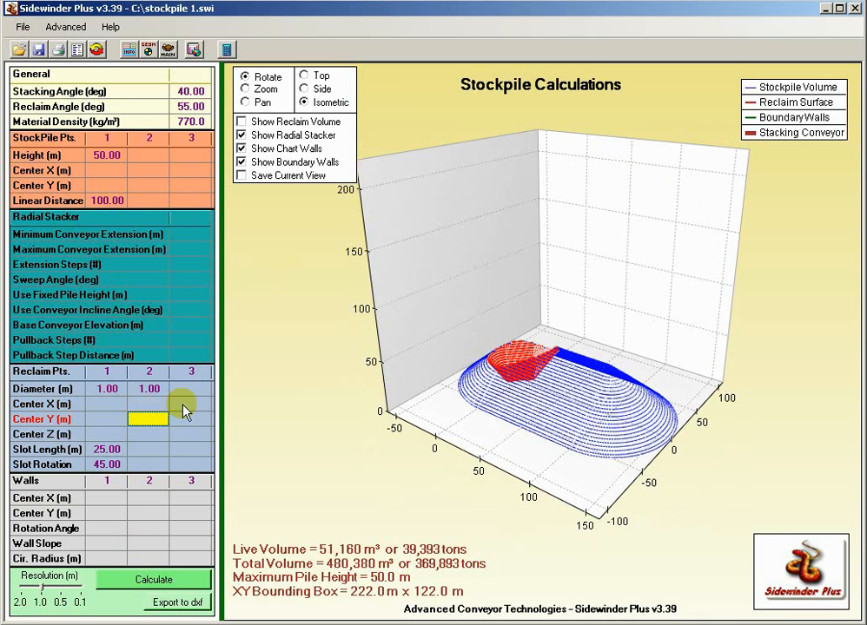
pyautogui.write('50')
pyautogui.press('Return')
pyautogui.press('Return')
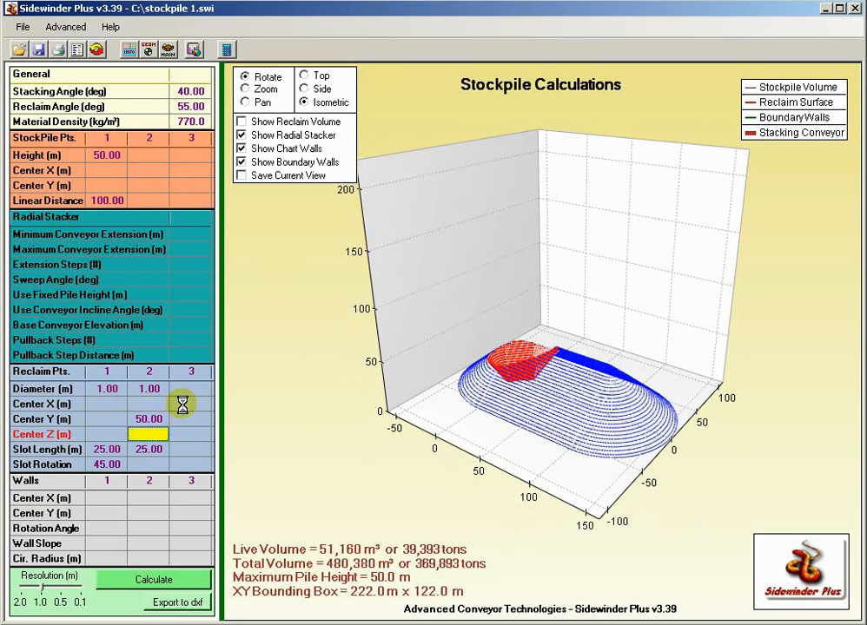
# Step: Give the second reclaim point a Slot Length of 25 m and Slot Rotation of -45, and recalculate the model
pyautogui.write('25')
pyautogui.press('Return')
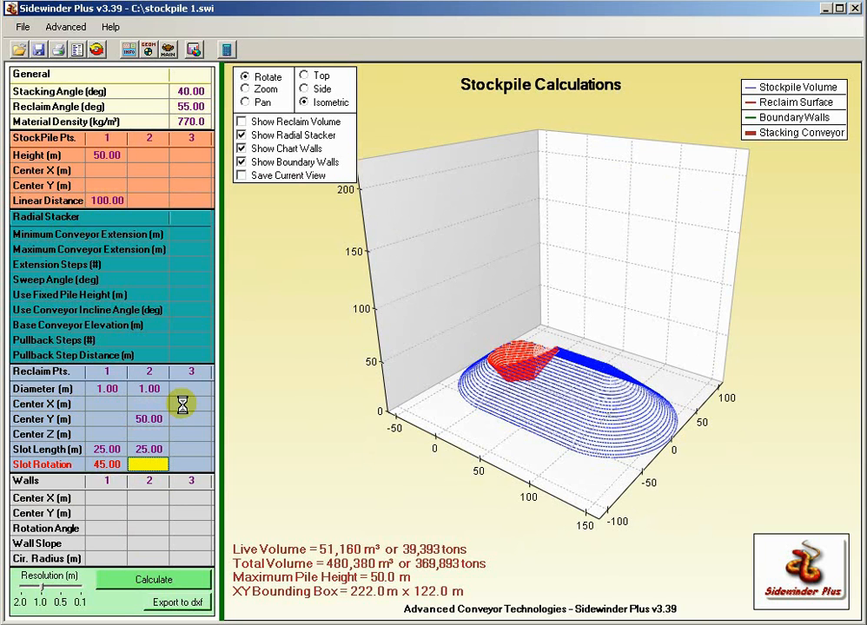
pyautogui.write('-45')
pyautogui.press('Up')
pyautogui.click(154, 580)
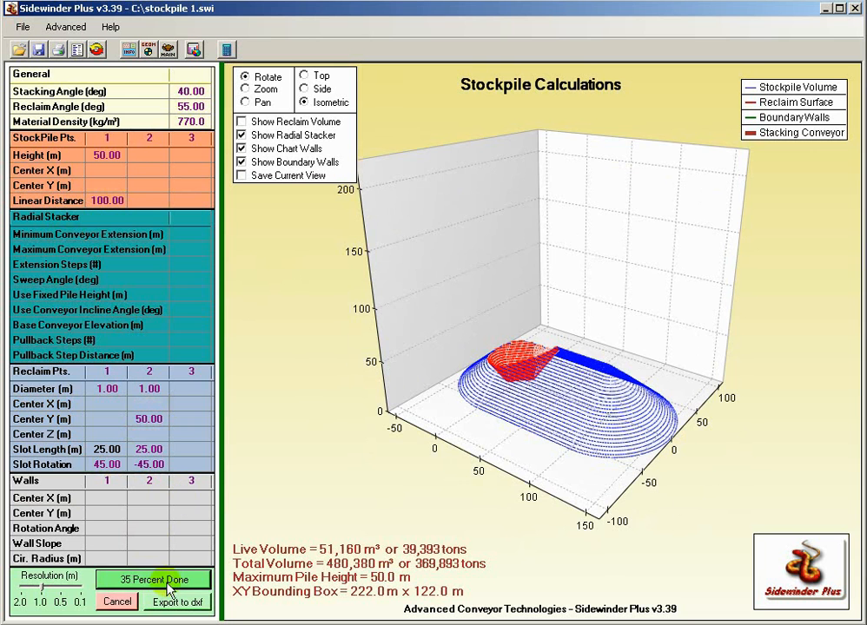
pyautogui.moveTo(605, 427); pyautogui.dragTo(469, 435)
# Step: Clear the second reclaim point's Center Y, set its Center X to 50 m, and view the recalculated model from the top
pyautogui.click(148, 418)
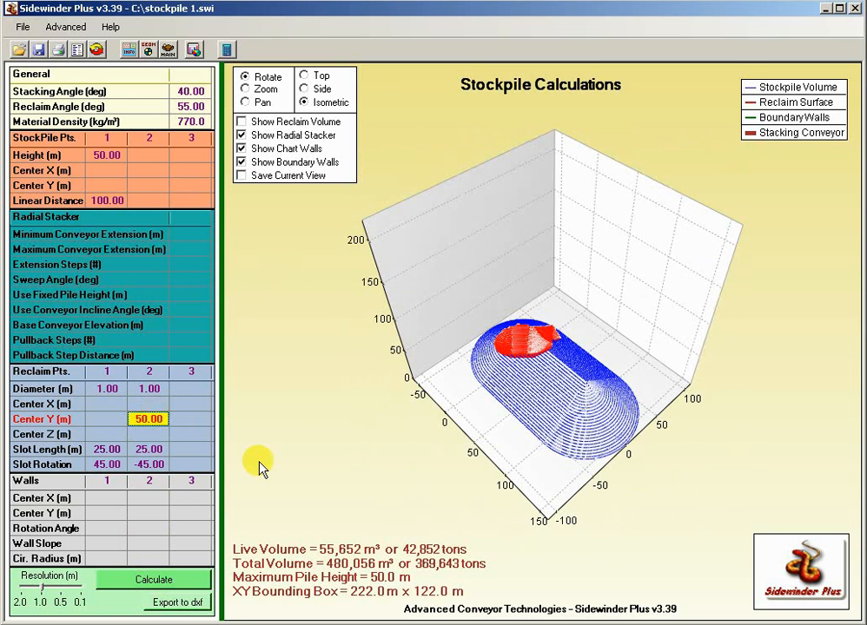
pyautogui.press('Delete')
pyautogui.press('Up')
pyautogui.write('50')
pyautogui.press('Return')
pyautogui.click(154, 579)
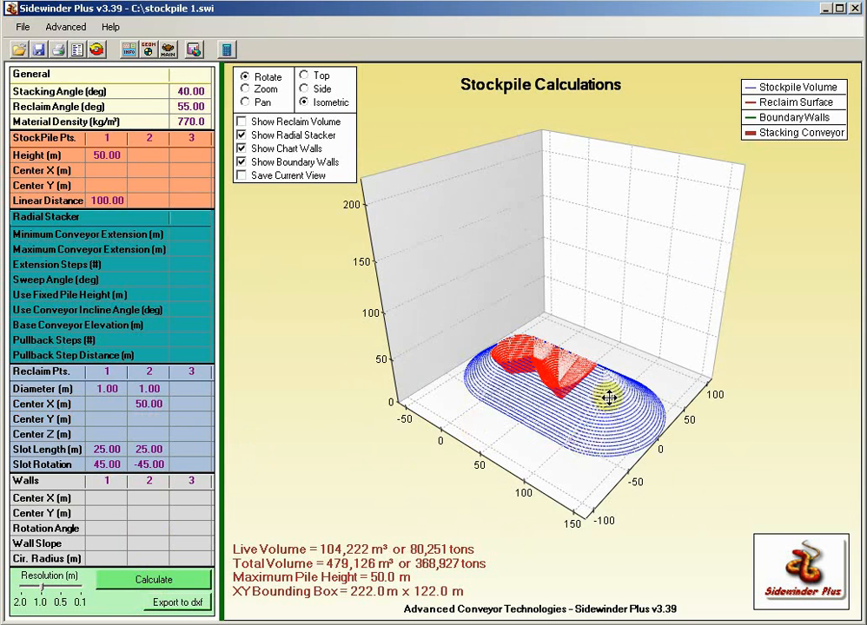
pyautogui.moveTo(604, 452); pyautogui.dragTo(426, 391)
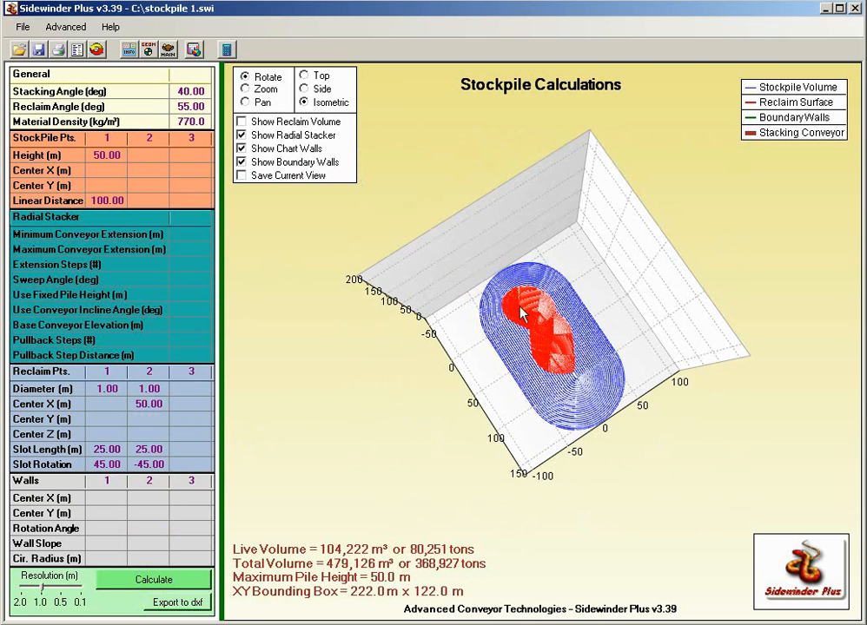
pyautogui.click(304, 76)
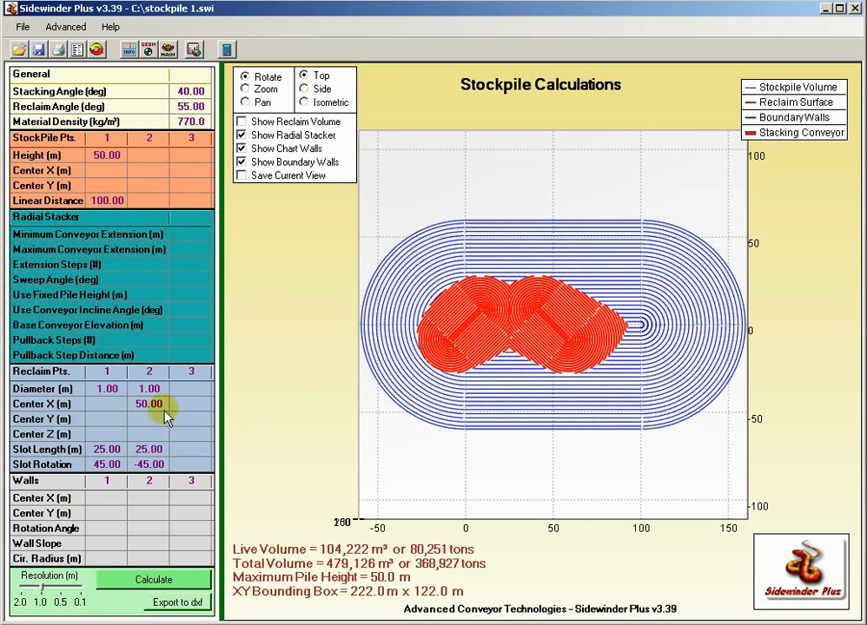
# Step: Clear the Slot Length and Slot Rotation of both reclaim points, and recalculate the model
pyautogui.click(143, 465)
pyautogui.press('Up')
pyautogui.press('Delete')
pyautogui.press('Down')
pyautogui.press('Left')
pyautogui.press('Delete')
pyautogui.press('Up')
pyautogui.press('Delete')
pyautogui.press('Up')
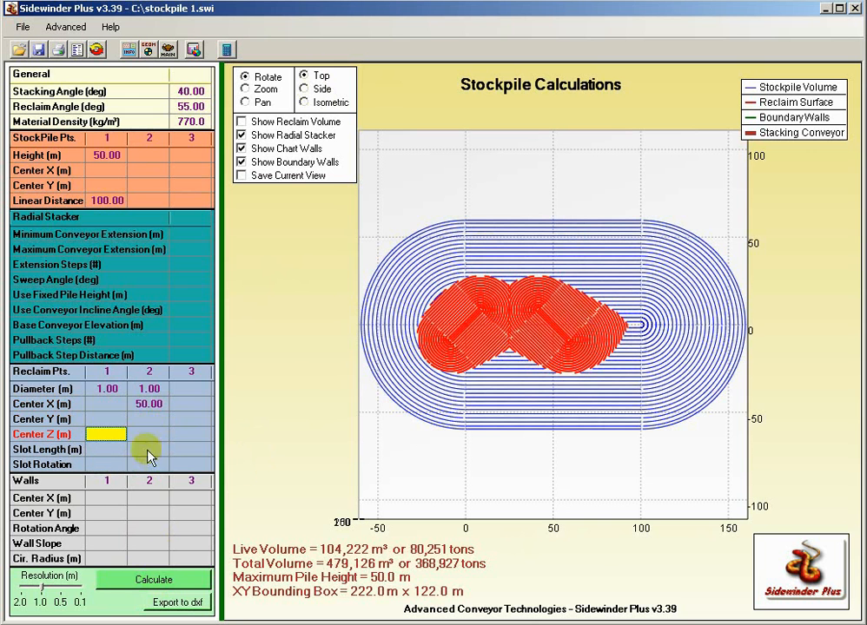
pyautogui.click(154, 580)
pyautogui.moveTo(493, 436); pyautogui.dragTo(615, 490)
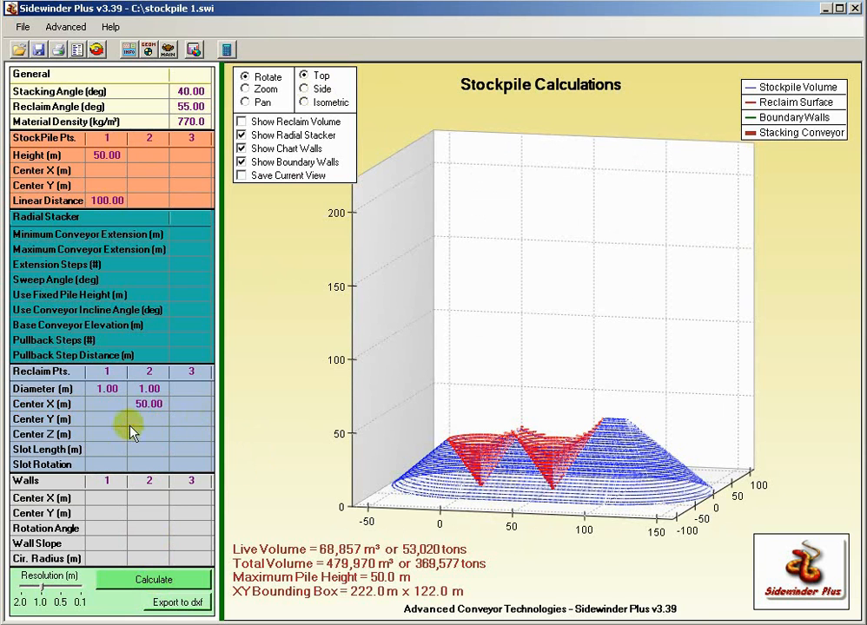
# Step: Set the second reclaim point's Center Z to 10 m, and recalculate the model
pyautogui.click(106, 403)
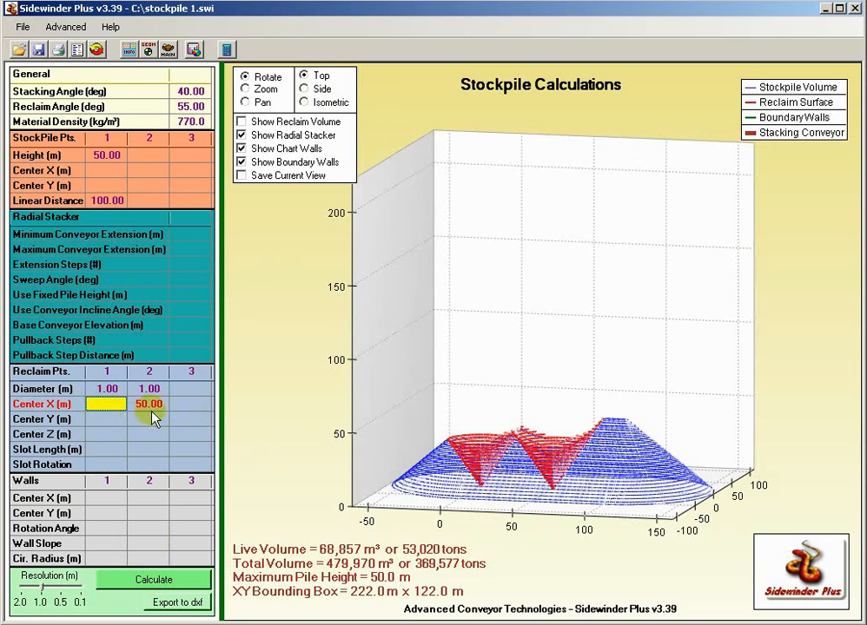
pyautogui.click(108, 436)
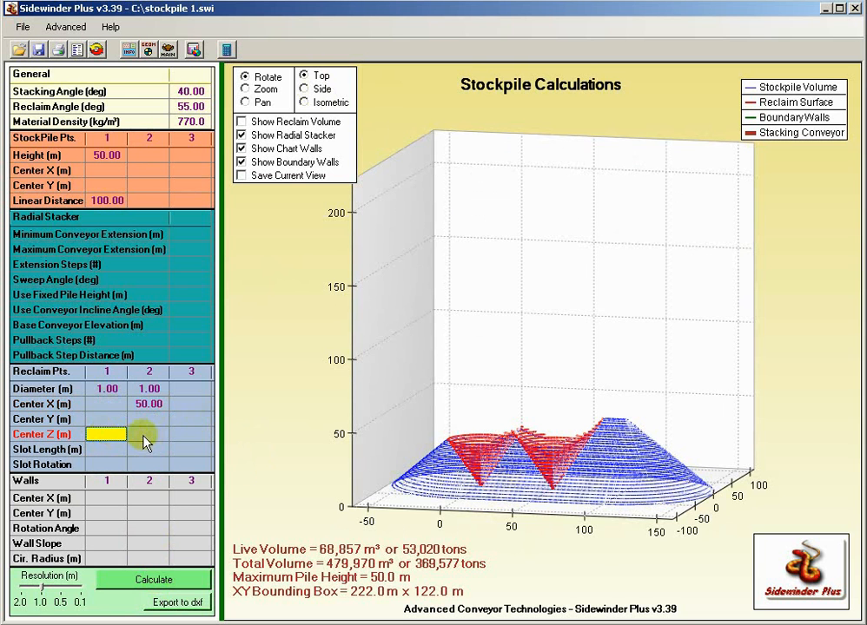
pyautogui.moveTo(561, 497); pyautogui.dragTo(572, 480)
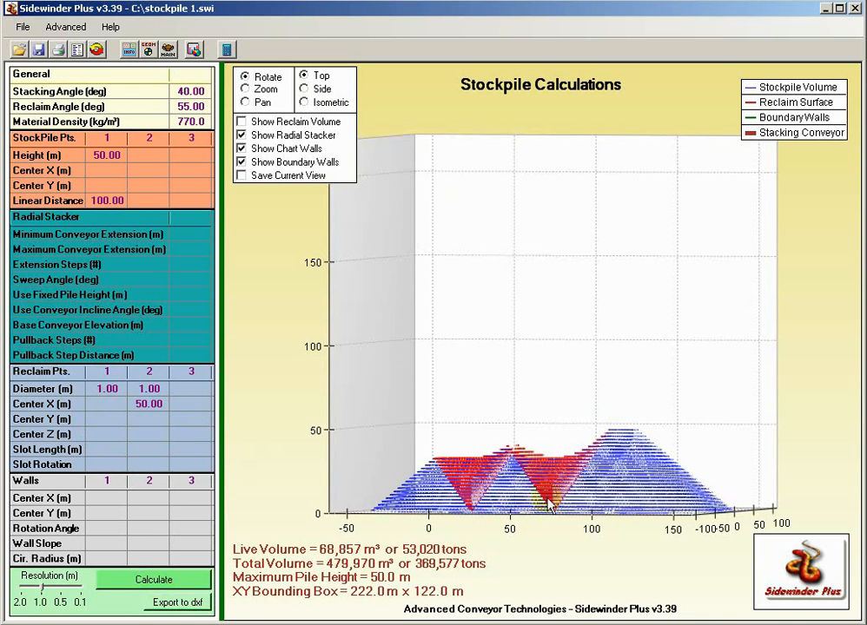
pyautogui.click(149, 421)
pyautogui.click(150, 434)
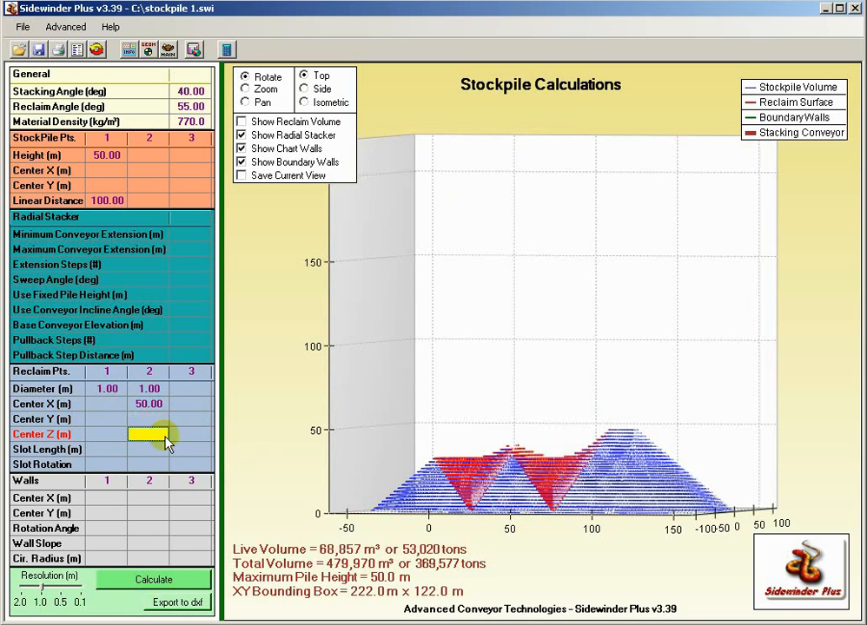
pyautogui.write('10')
pyautogui.click(150, 449)
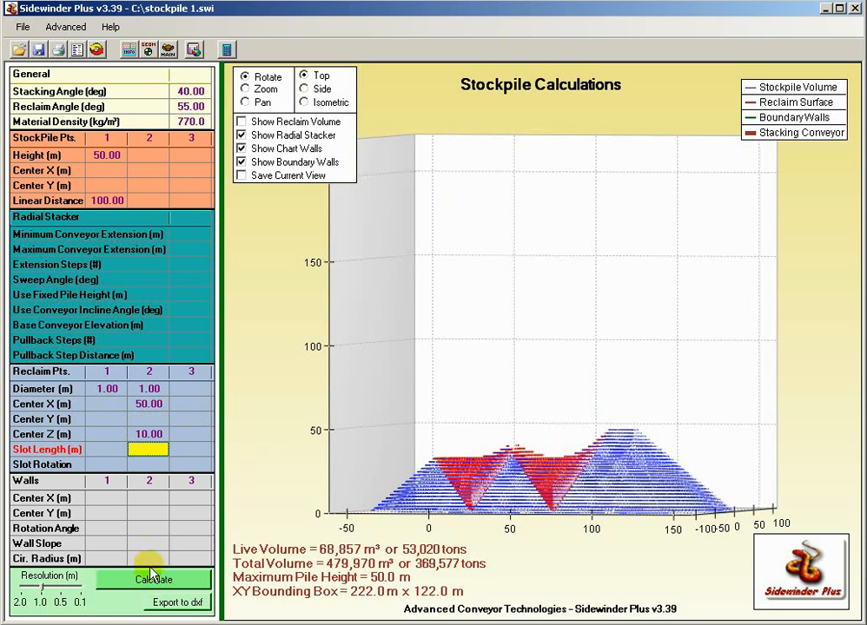
pyautogui.click(152, 575)
pyautogui.moveTo(513, 422); pyautogui.dragTo(500, 285)
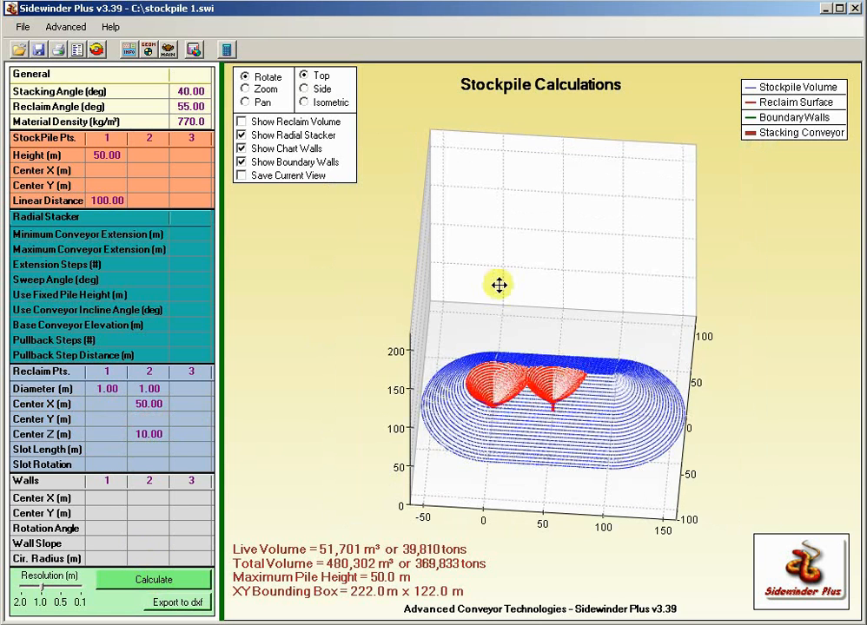
# Step: Switch to the side view, set the second reclaim point's Center Z to 20 m, and recalculate the model
pyautogui.click(311, 90)
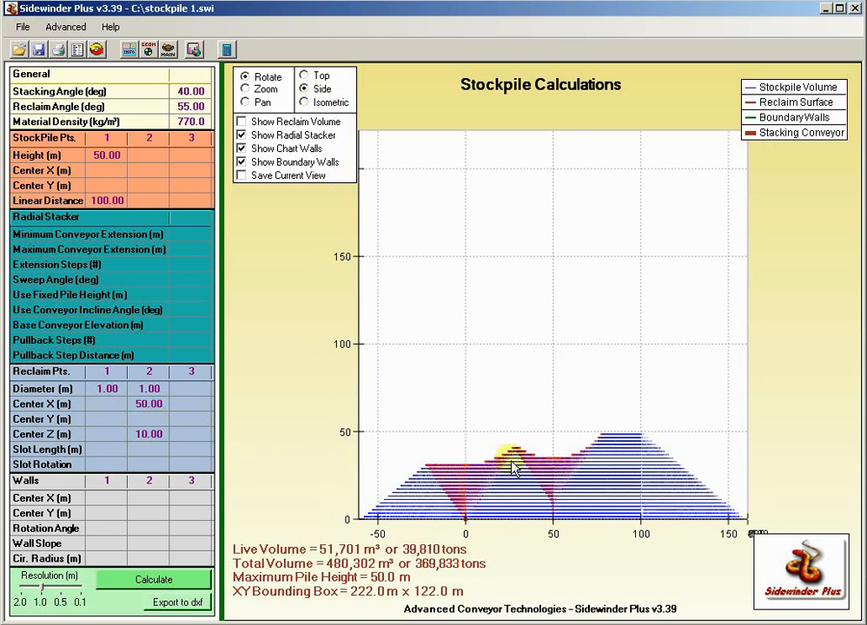
pyautogui.click(146, 436)
pyautogui.write('20')
pyautogui.click(146, 450)
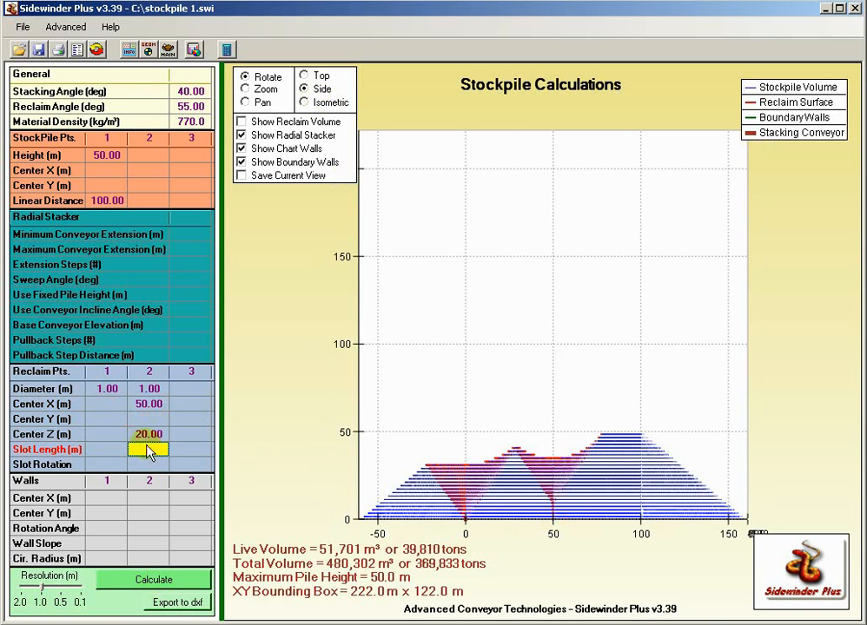
pyautogui.click(159, 578)
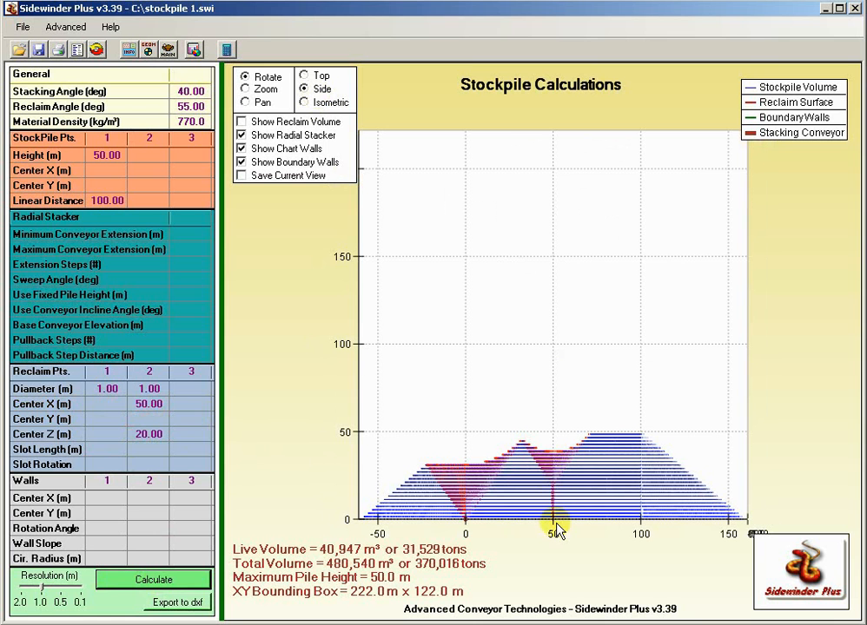
pyautogui.click(173, 437)
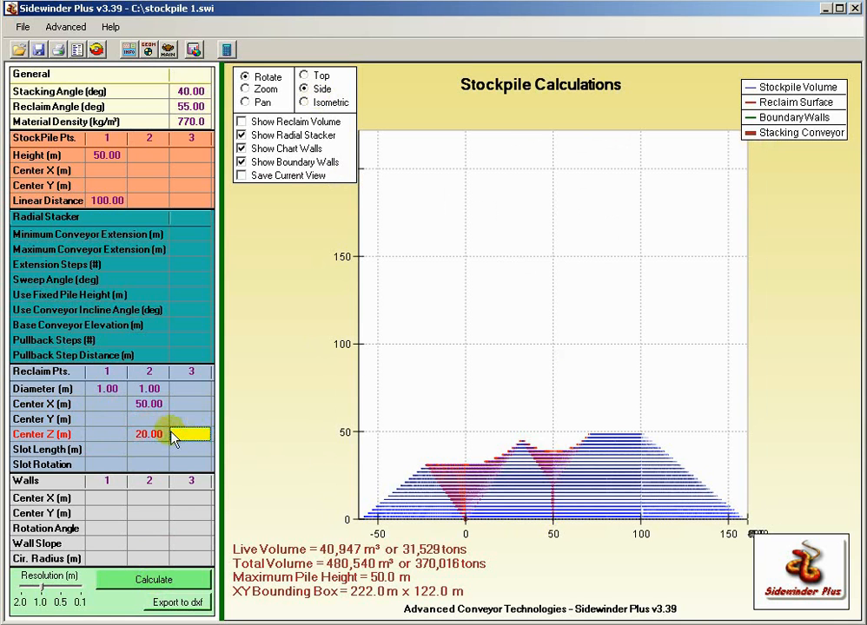
# Step: Clear the second reclaim point's Center Z
pyautogui.click(152, 436)
pyautogui.press('Delete')
pyautogui.press('Return')
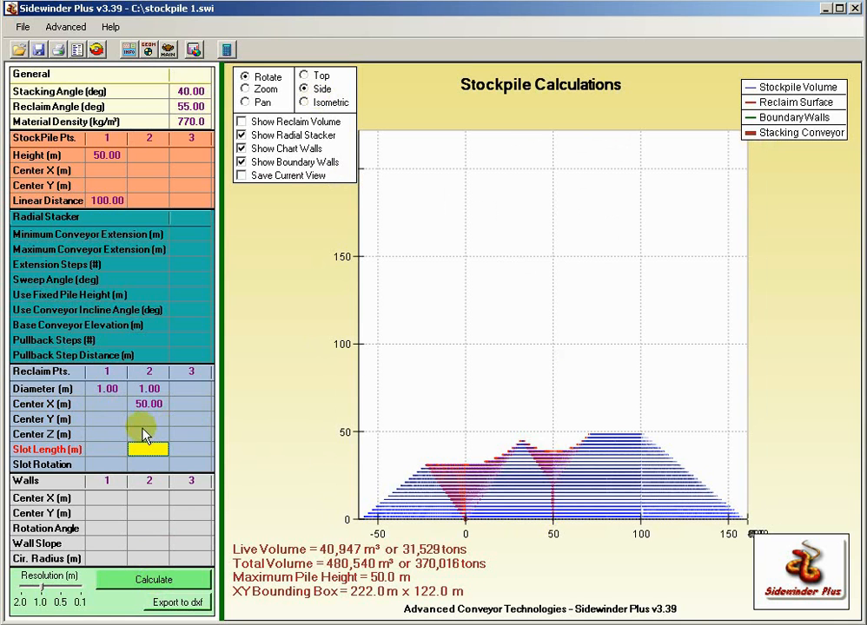
pyautogui.click(226, 49)
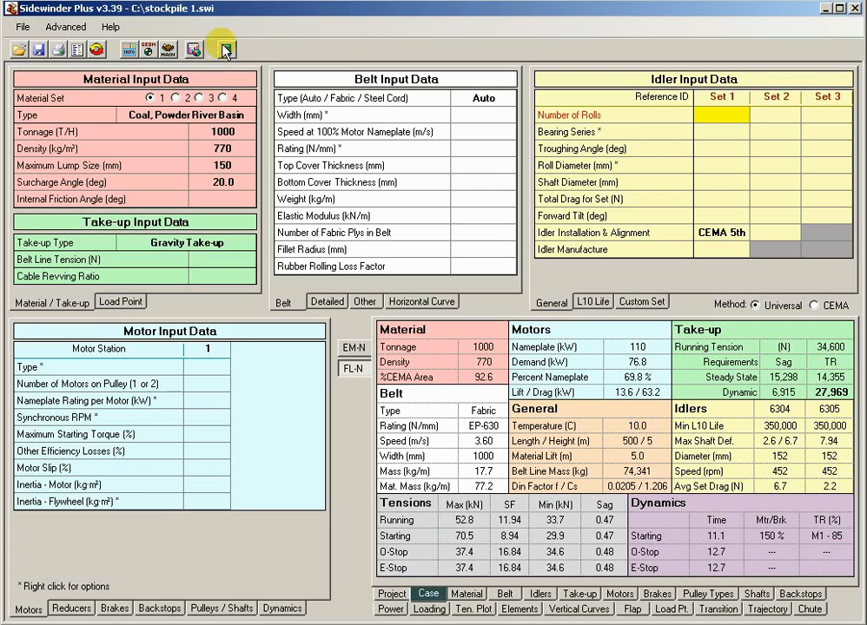
pyautogui.click(65, 27)
pyautogui.click(110, 124)
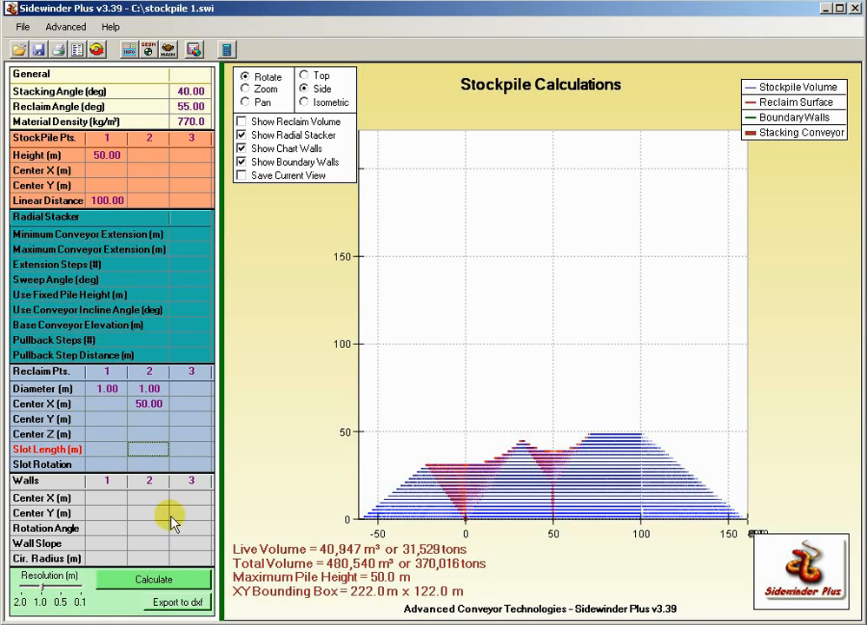
# Step: Recalculate the model and inspect both reclaim cones from an oblique angle
pyautogui.click(176, 580)
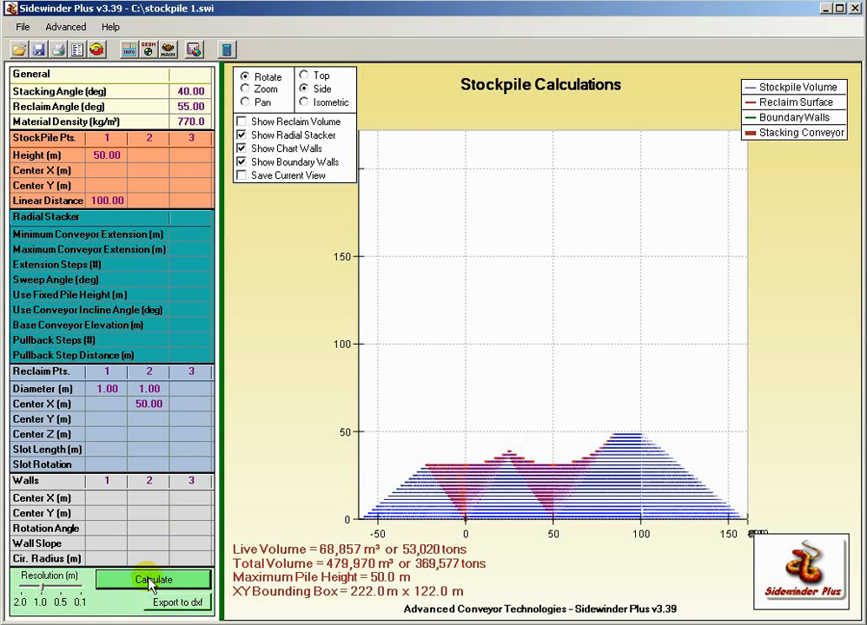
pyautogui.moveTo(576, 502); pyautogui.dragTo(522, 474)
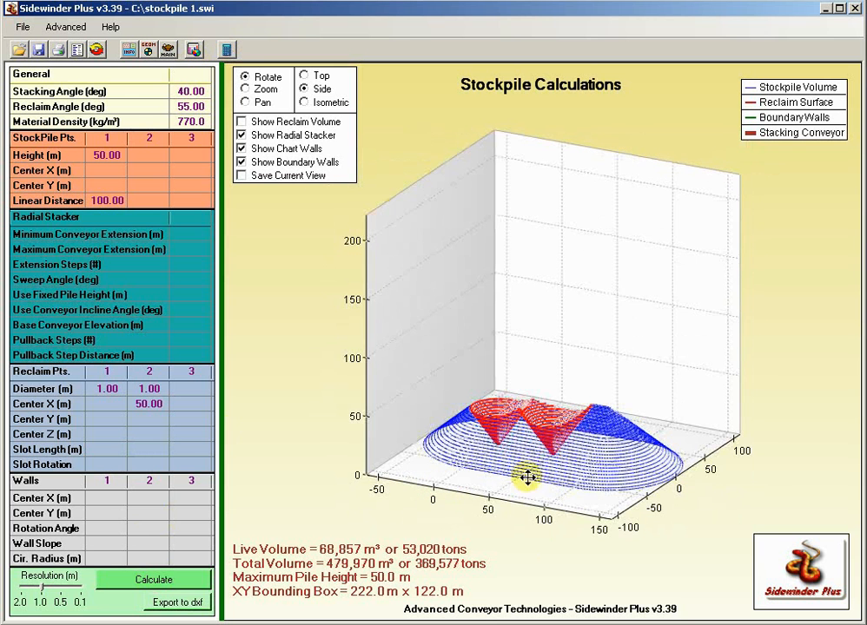
pyautogui.click(152, 422)
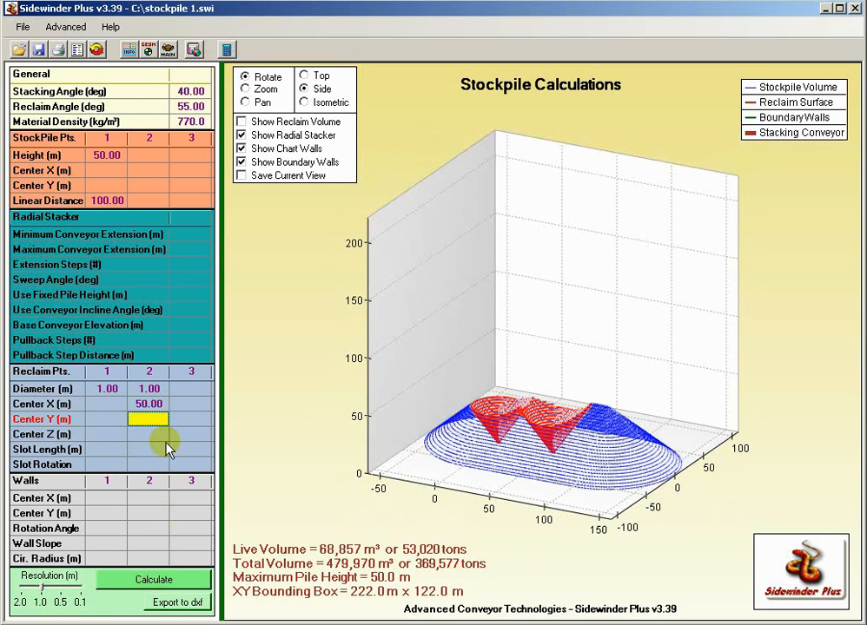
pyautogui.press('Return')
pyautogui.press('Return')
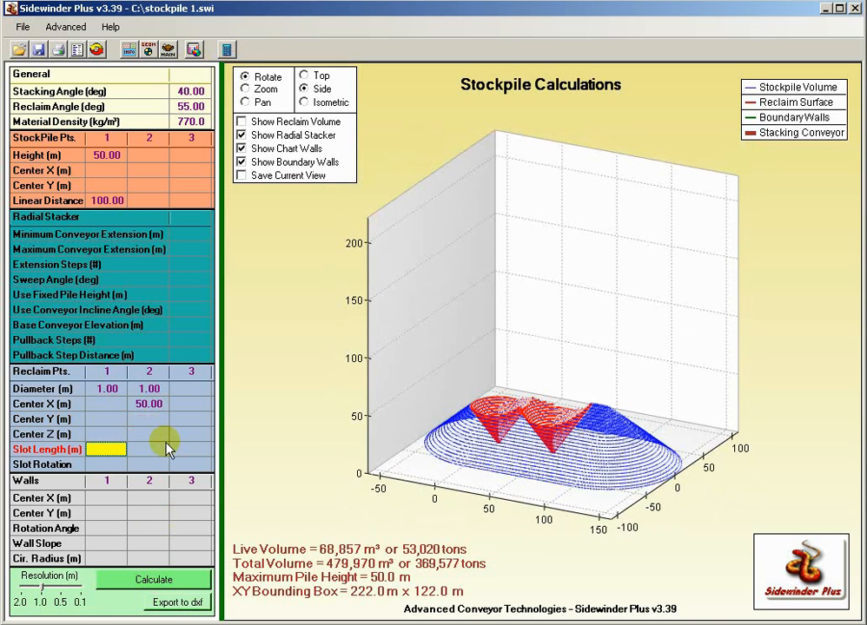
pyautogui.press('Return')
pyautogui.press('Return')
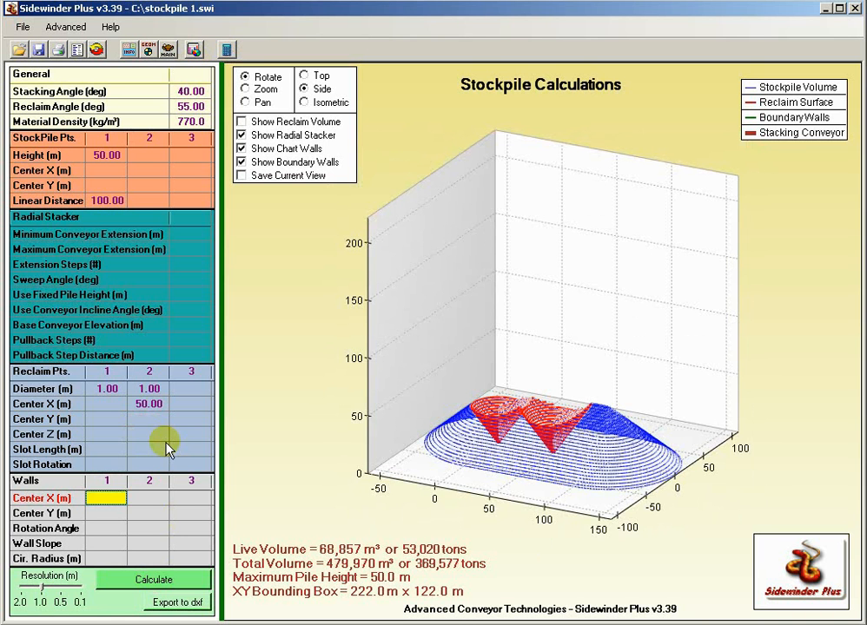
pyautogui.press('Return')
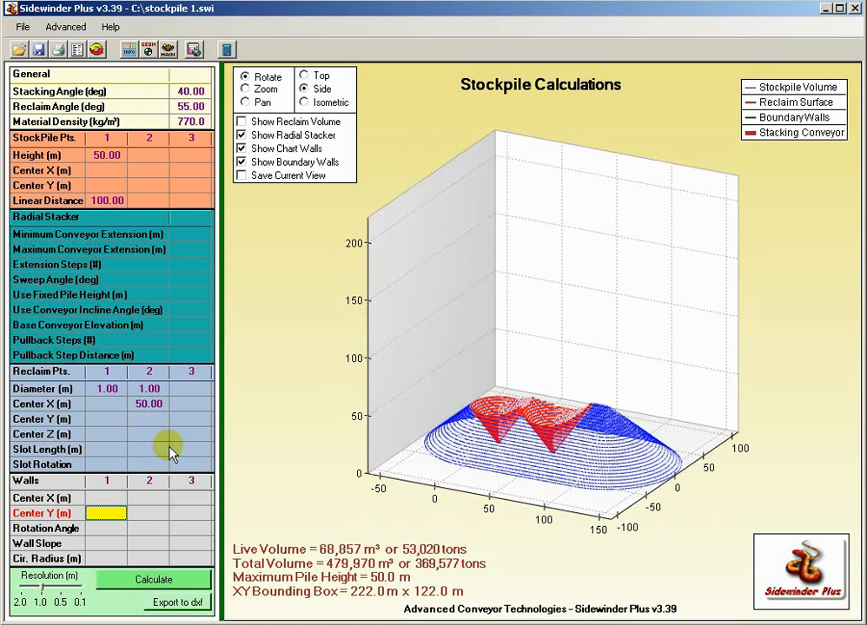
pyautogui.press('Down')
pyautogui.press('Down')
pyautogui.press('Up')
pyautogui.press('Up')
pyautogui.press('Down')
pyautogui.press('Up')
# Step: Set the first wall's Center X to 100 m and its Rotation Angle to 90 degrees
pyautogui.press('Up')
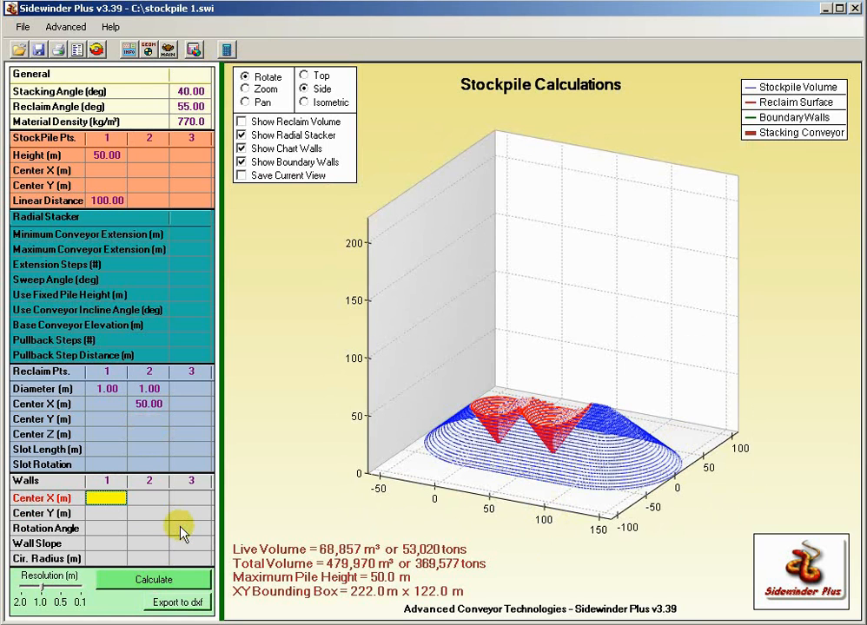
pyautogui.write('100')
pyautogui.press('Return')
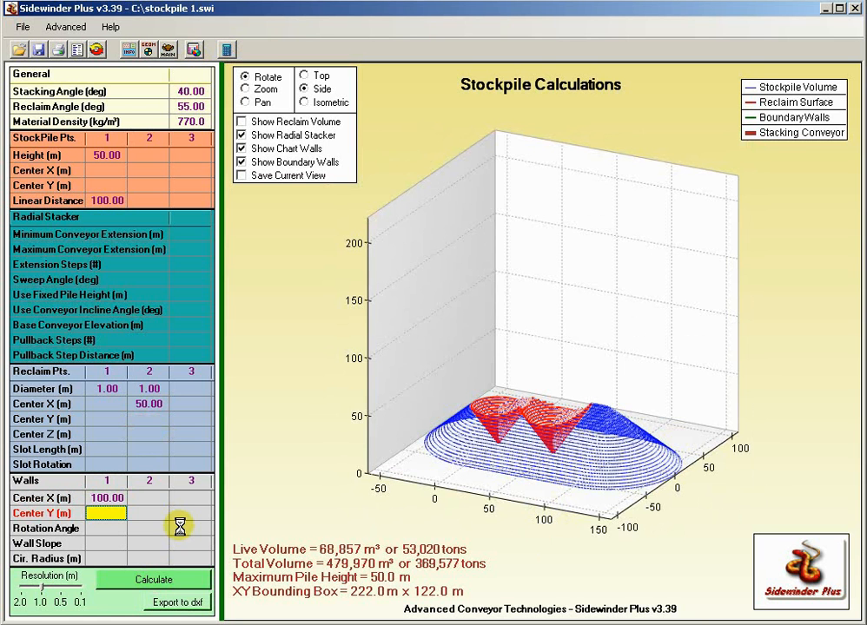
pyautogui.press('Down')
pyautogui.write('90')
pyautogui.press('Return')
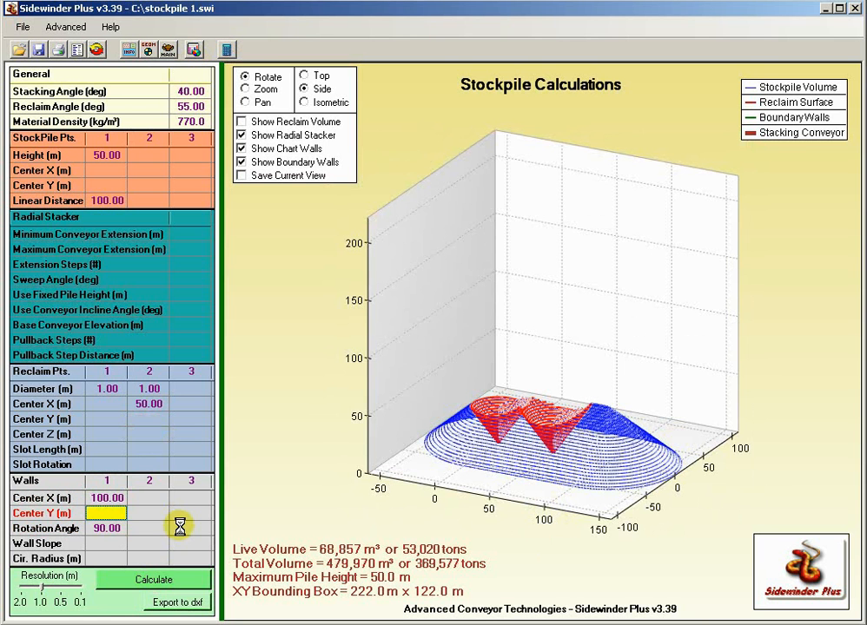
# Step: Recalculate the stockpile with the boundary wall and inspect it from the isometric view
pyautogui.click(152, 580)
pyautogui.moveTo(559, 392); pyautogui.dragTo(534, 374)
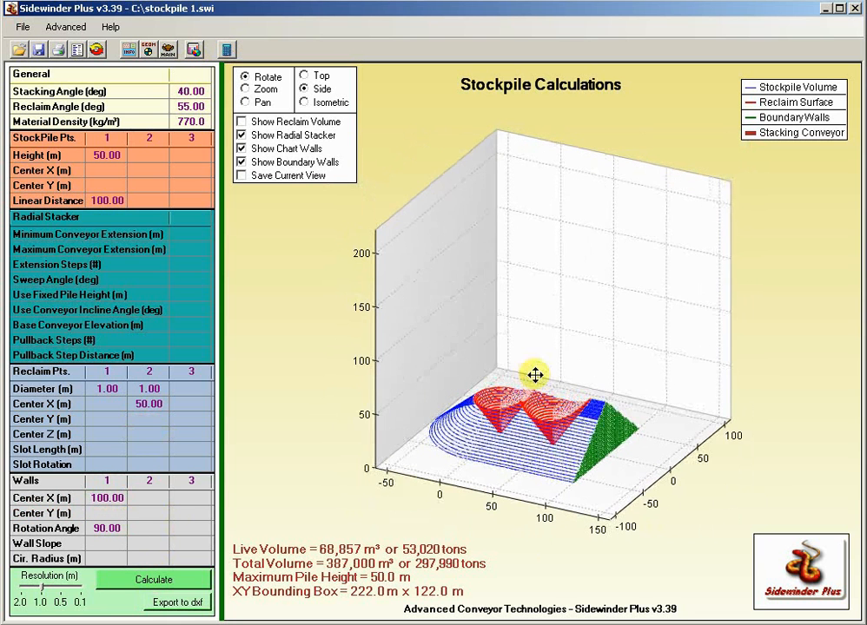
pyautogui.click(325, 103)
pyautogui.moveTo(640, 442); pyautogui.dragTo(564, 456)
# Step: Set the first wall's Rotation Angle to 25 degrees, and recalculate the model
pyautogui.click(107, 529)
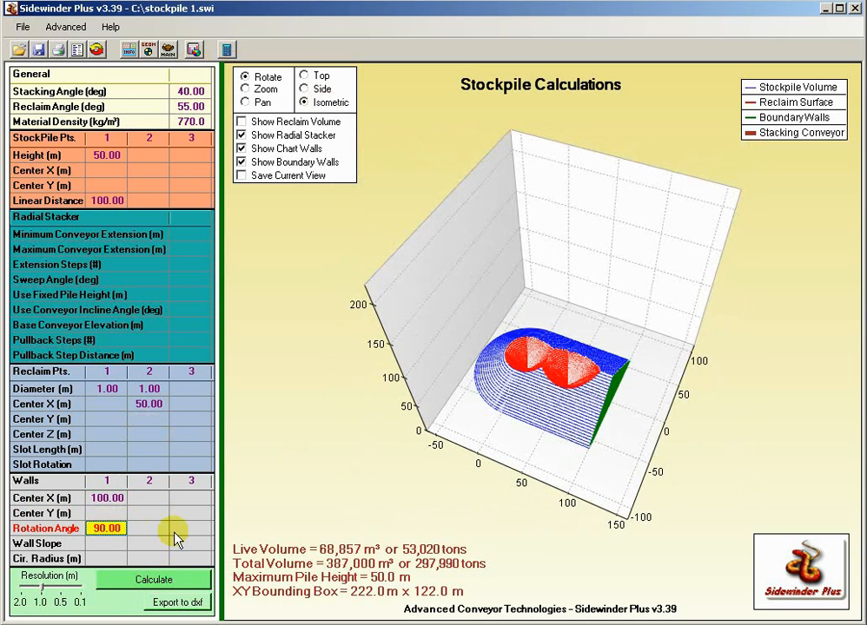
pyautogui.write('25')
pyautogui.press('Return')
pyautogui.click(189, 581)
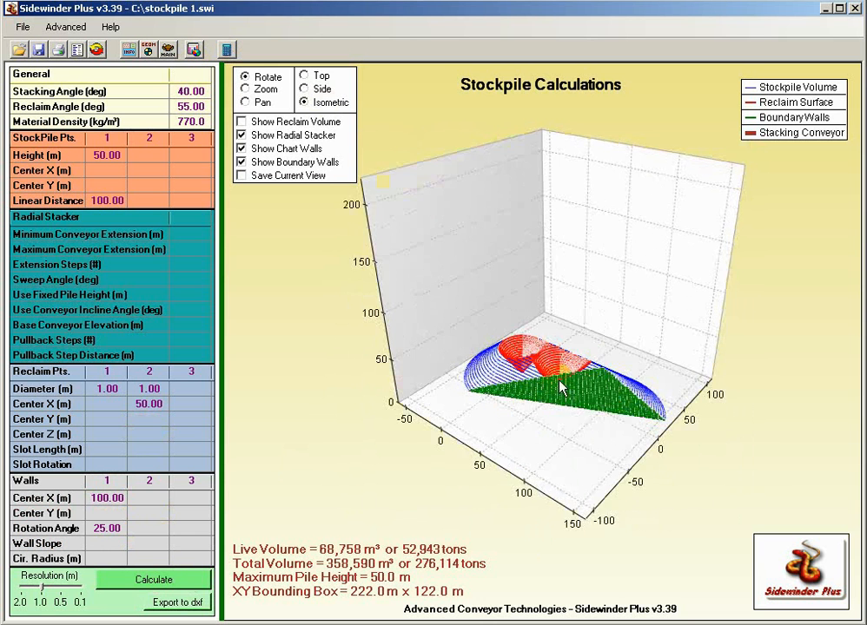
pyautogui.moveTo(563, 387); pyautogui.dragTo(537, 395)
# Step: Set the first wall's Rotation Angle to 0 degrees, and recalculate the model
pyautogui.click(107, 530)
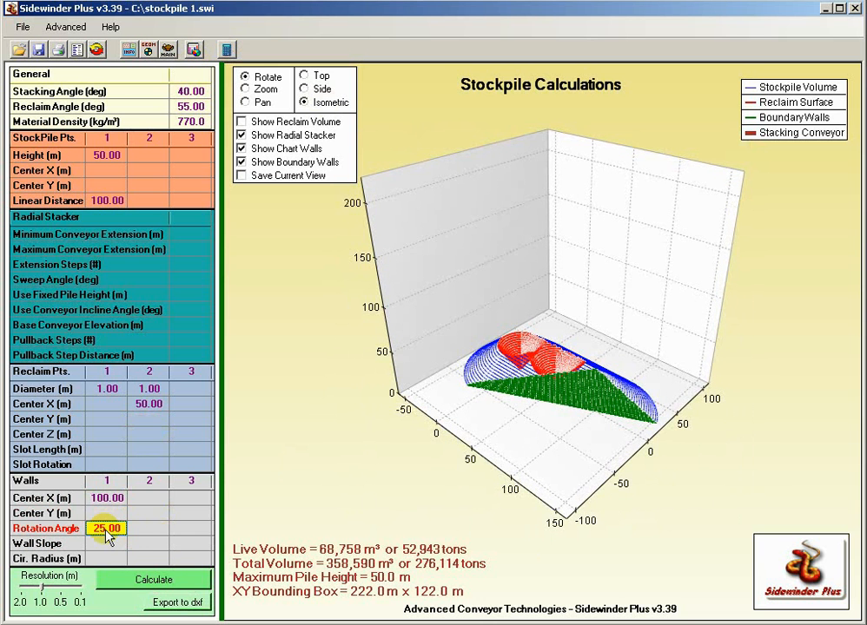
pyautogui.write('0')
pyautogui.press('Return')
pyautogui.click(142, 579)
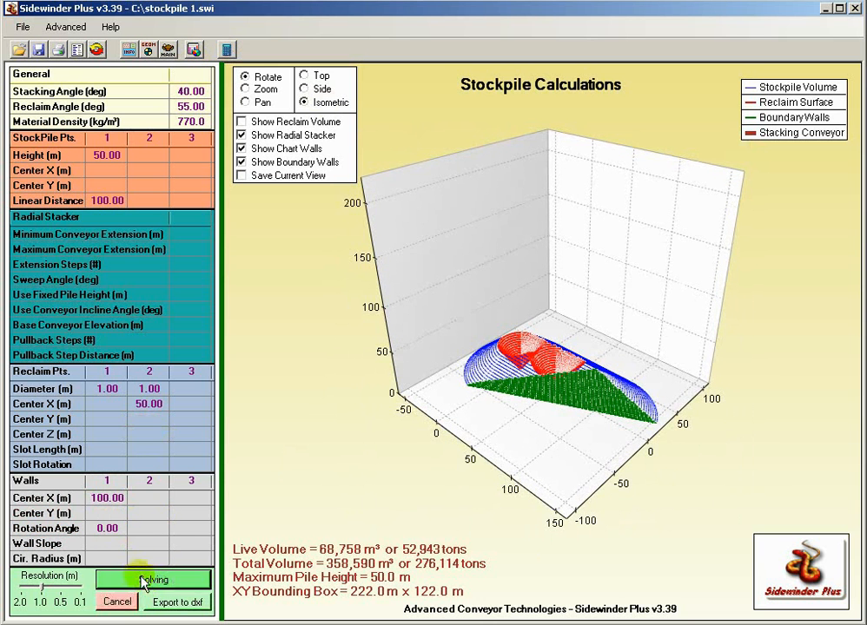
pyautogui.moveTo(563, 424); pyautogui.dragTo(673, 422)
# Step: Set the first wall's Rotation Angle back to 90 degrees, and recalculate the model
pyautogui.click(110, 529)
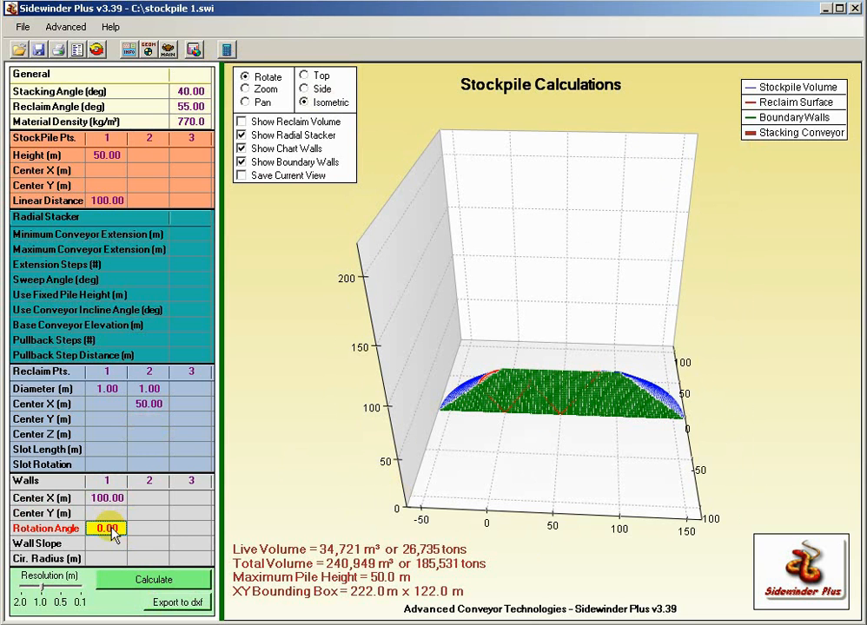
pyautogui.write('90')
pyautogui.click(113, 543)
pyautogui.click(170, 580)
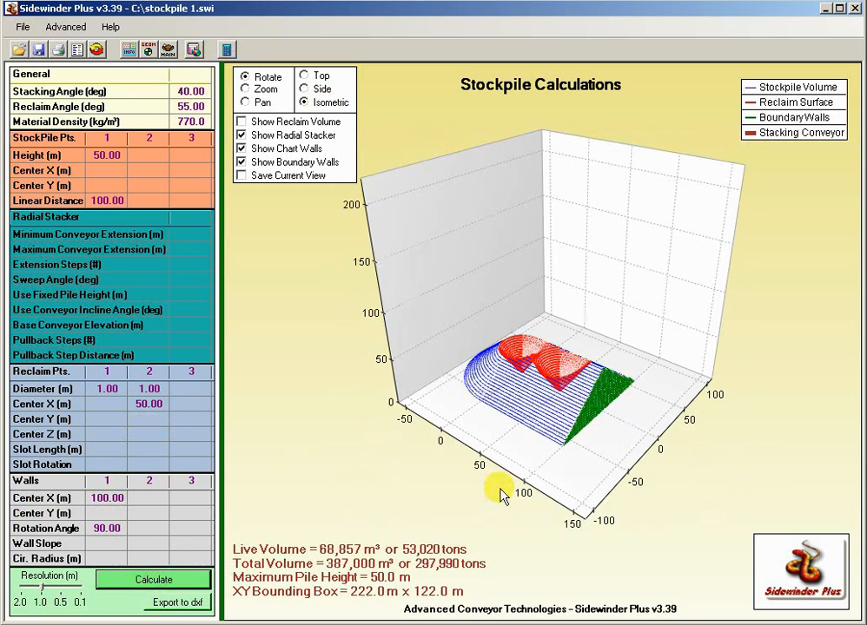
pyautogui.moveTo(500, 493); pyautogui.dragTo(615, 383)
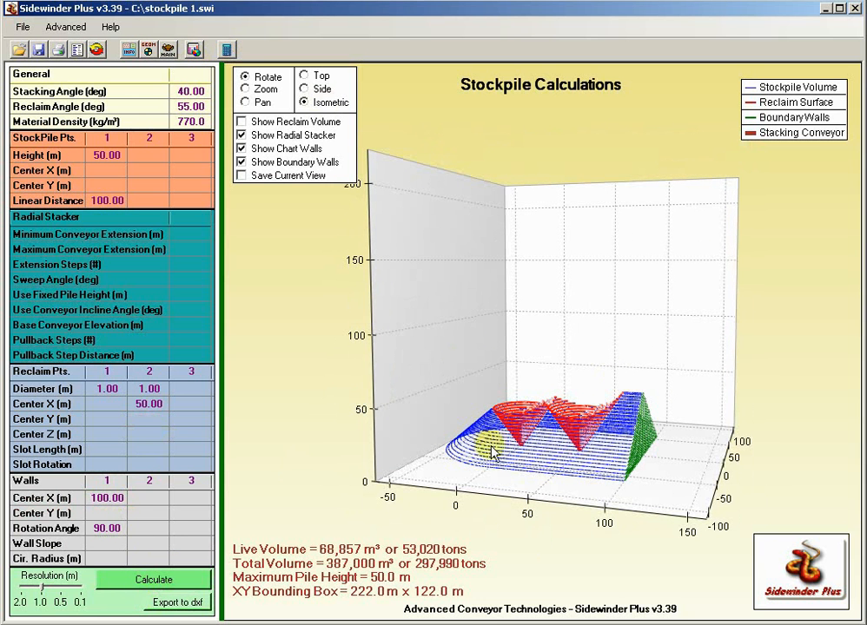
# Step: Add a second wall with Center X 100 m and Rotation Angle 24 degrees, and inspect the recalculated model
pyautogui.click(150, 499)
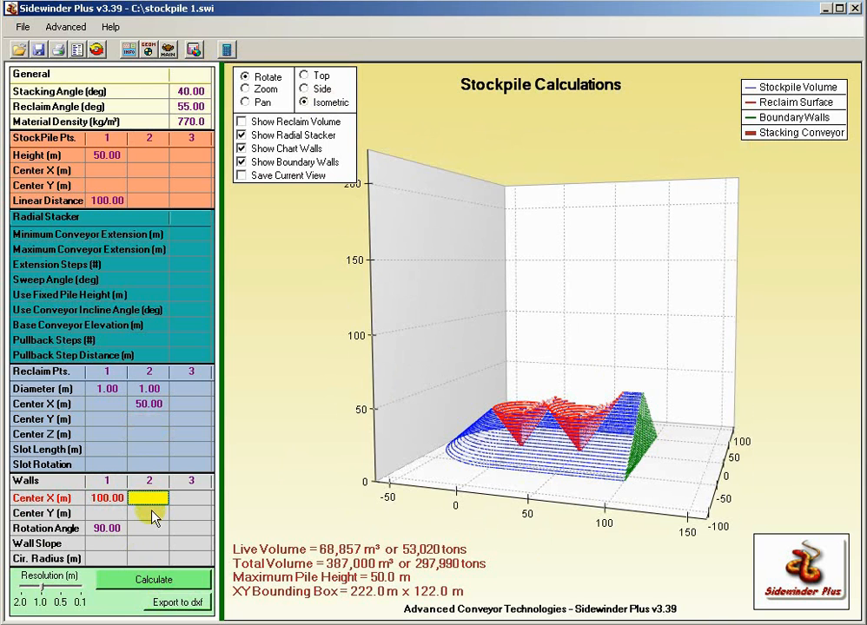
pyautogui.write('100')
pyautogui.click(140, 529)
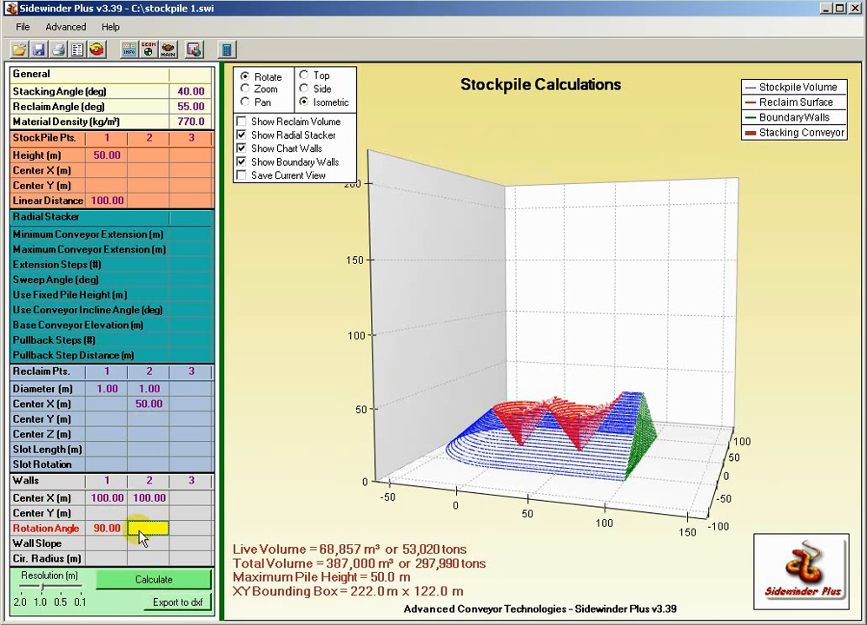
pyautogui.write('24')
pyautogui.click(152, 544)
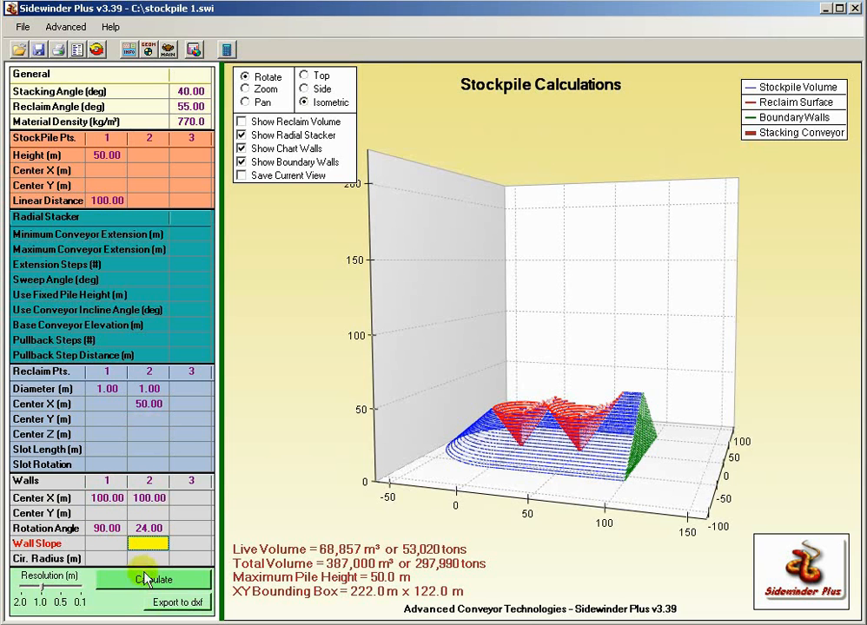
pyautogui.click(115, 580)
pyautogui.moveTo(671, 455); pyautogui.dragTo(582, 301)
pyautogui.moveTo(534, 405); pyautogui.dragTo(660, 306)
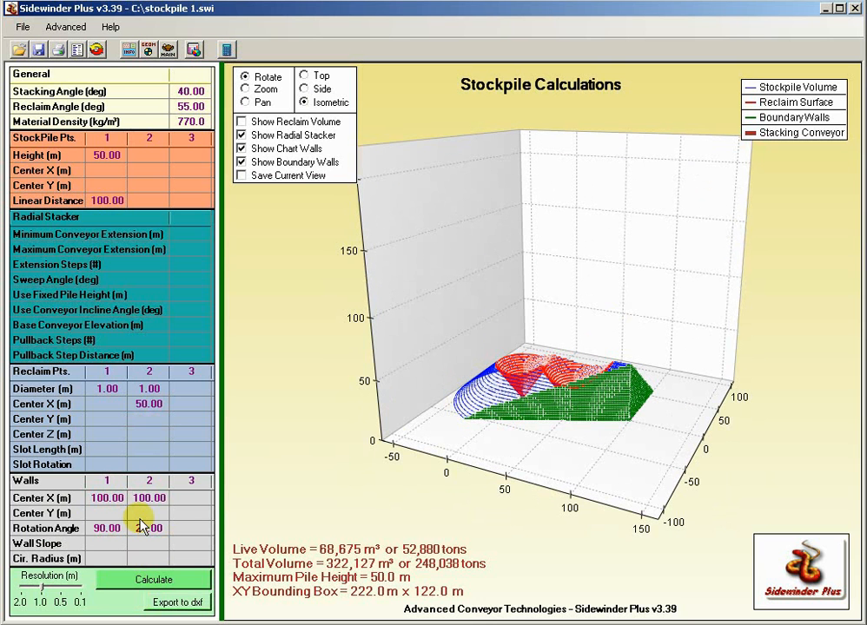
# Step: Clear the second wall's Center X and Rotation Angle
pyautogui.click(142, 519)
pyautogui.press('Up')
pyautogui.press('Delete')
pyautogui.press('Delete')
pyautogui.press('Delete')
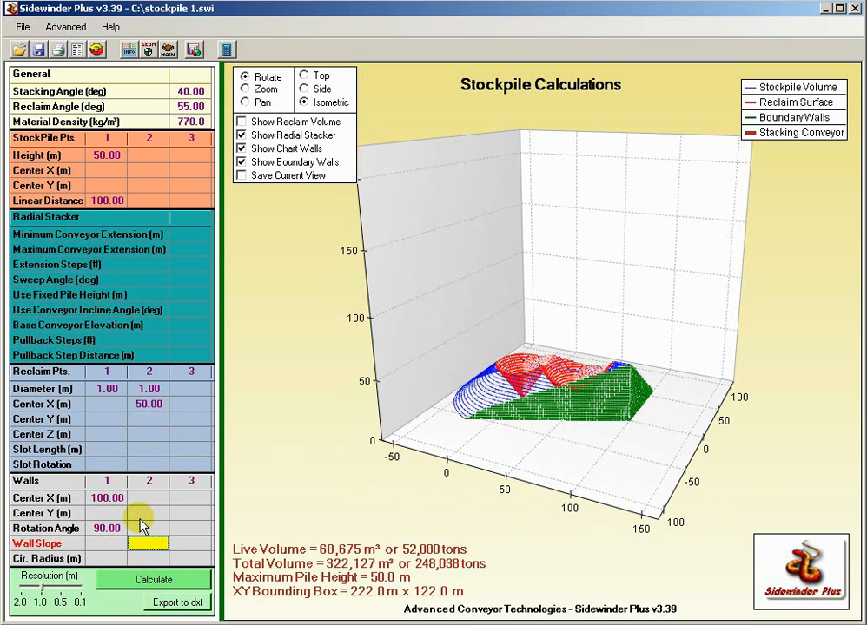
# Step: Set the second wall's Wall Slope to 45 degrees, and inspect the recalculated model
pyautogui.write('45')
pyautogui.press('Up')
pyautogui.click(122, 580)
pyautogui.moveTo(449, 474); pyautogui.dragTo(541, 426)
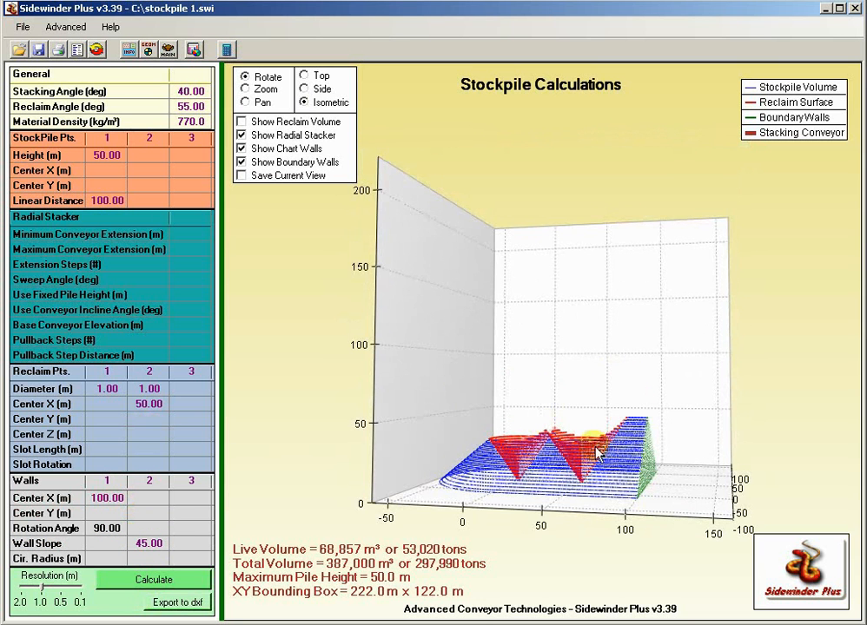
pyautogui.moveTo(596, 439); pyautogui.dragTo(295, 456)
# Step: Move the 45-degree Wall Slope from the second wall to the first, and inspect the recalculated model from the side
pyautogui.click(135, 552)
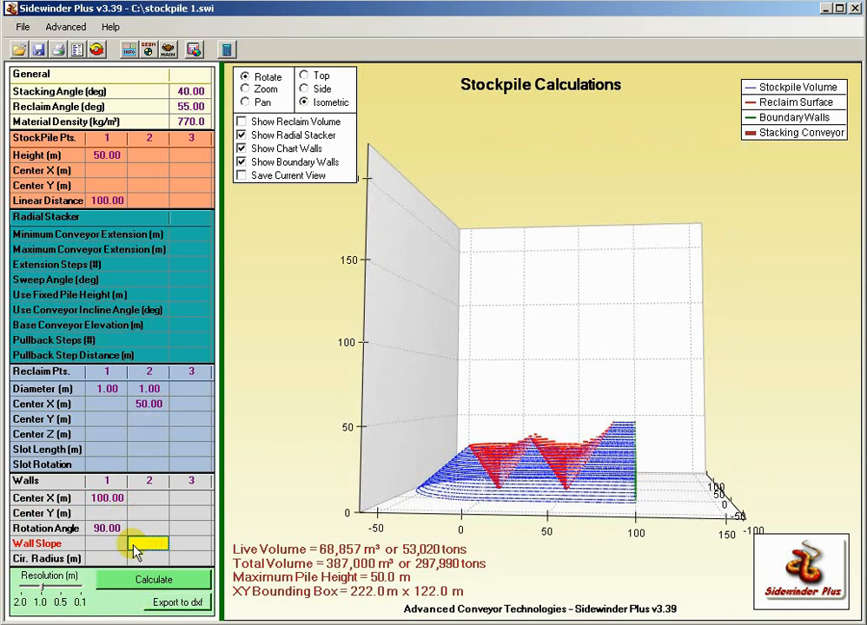
pyautogui.press('Left')
pyautogui.press('Up')
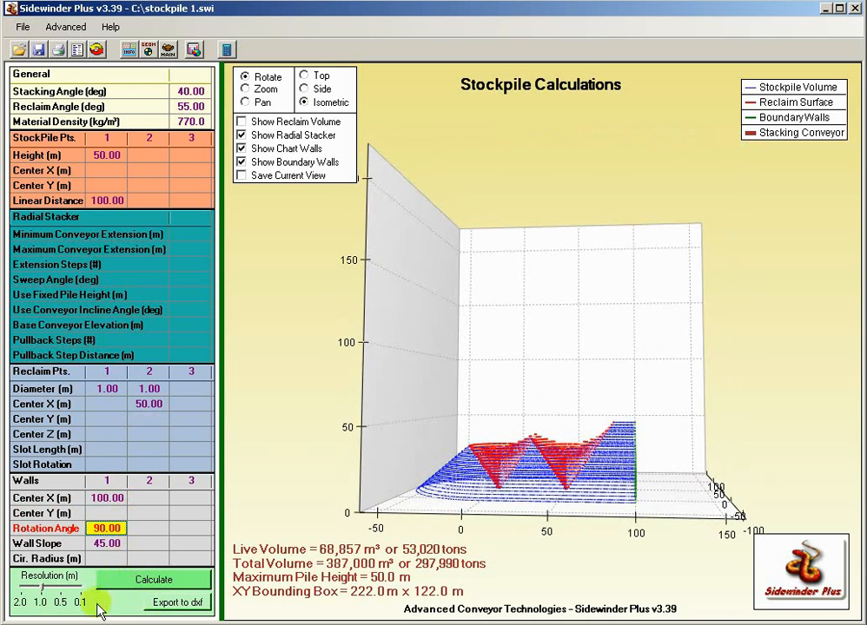
pyautogui.click(165, 580)
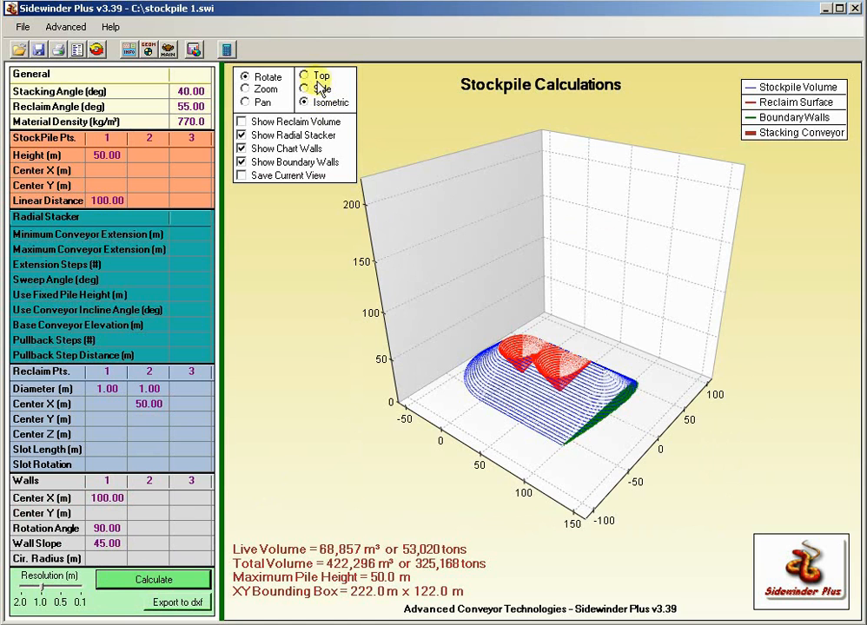
pyautogui.click(319, 89)
pyautogui.moveTo(675, 494); pyautogui.dragTo(596, 492)
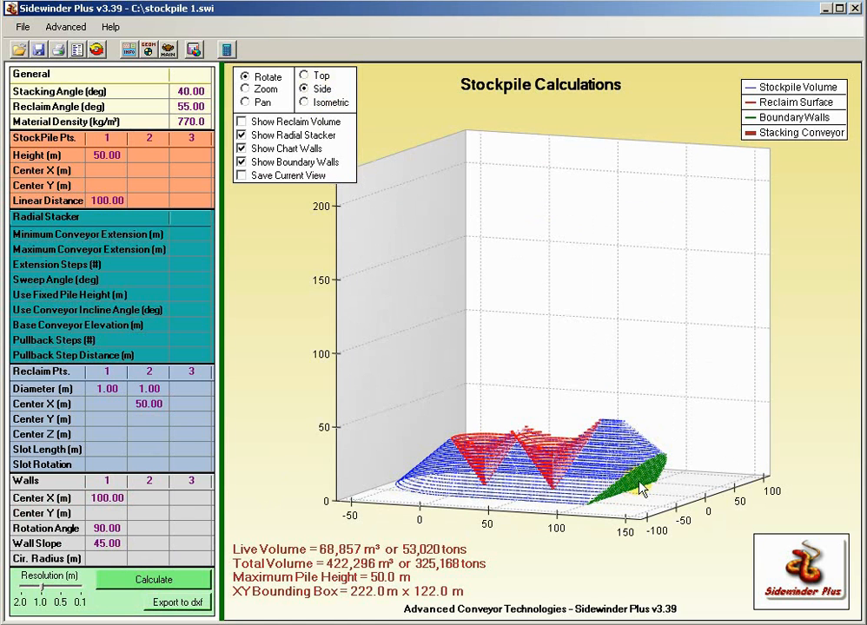
# Step: Set the first wall's Rotation Angle to 45 degrees, and inspect the recalculated sloped wall
pyautogui.click(111, 529)
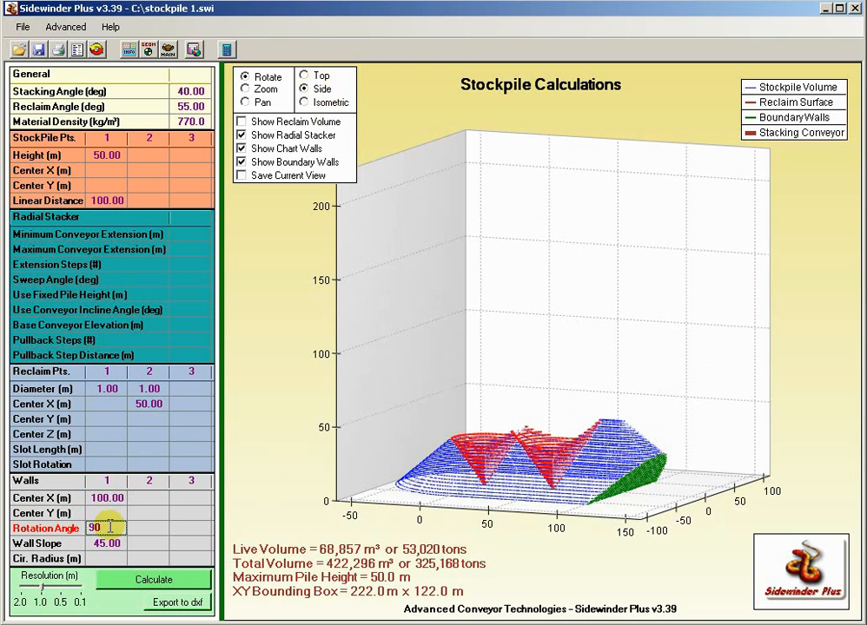
pyautogui.press('Up')
pyautogui.press('Down')
pyautogui.write('45')
pyautogui.press('Up')
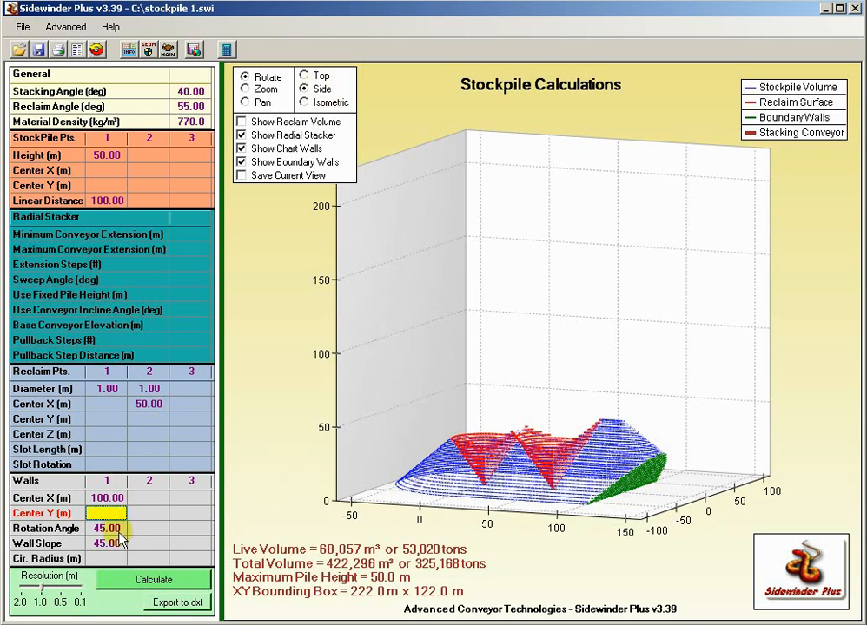
pyautogui.click(144, 575)
pyautogui.moveTo(678, 457); pyautogui.dragTo(512, 499)
# Step: Clear the first wall's Center X, Rotation Angle and Wall Slope
pyautogui.click(95, 545)
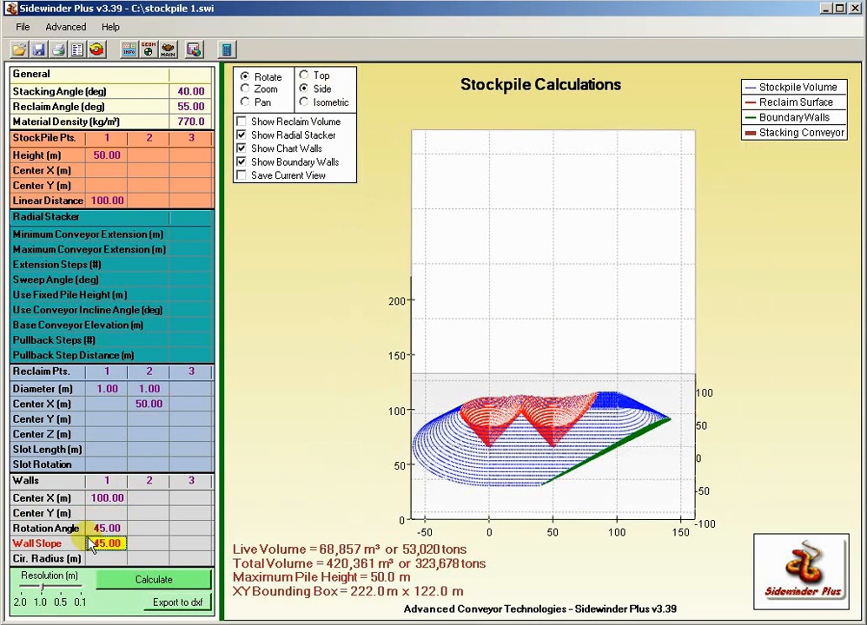
pyautogui.press('Up')
pyautogui.press('Up')
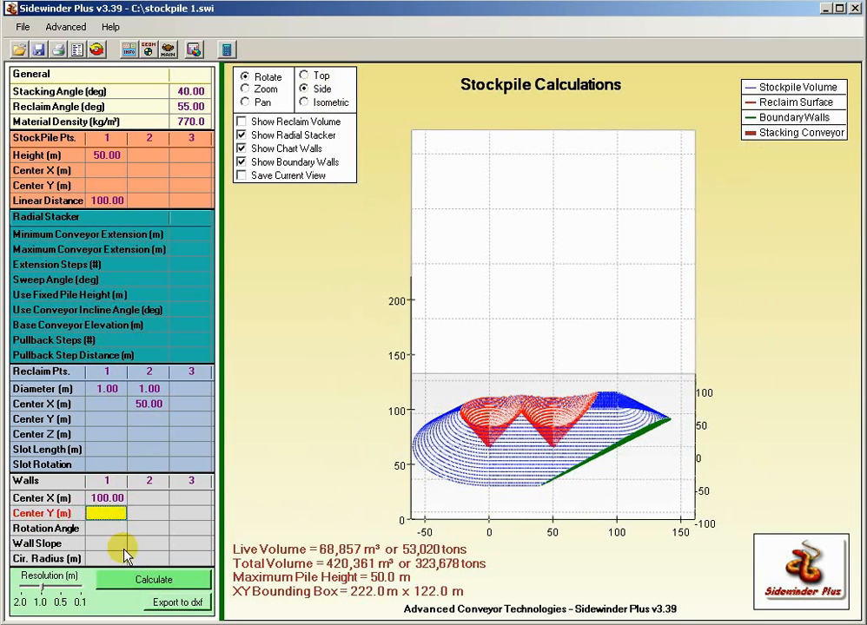
pyautogui.press('Up')
pyautogui.press('Down')
pyautogui.press('Down')
pyautogui.press('Down')
pyautogui.press('Down')
pyautogui.press('Up')
pyautogui.press('Up')
pyautogui.press('Up')
pyautogui.press('Up')
pyautogui.press('Down')
pyautogui.press('Down')
pyautogui.press('Down')
pyautogui.press('Down')
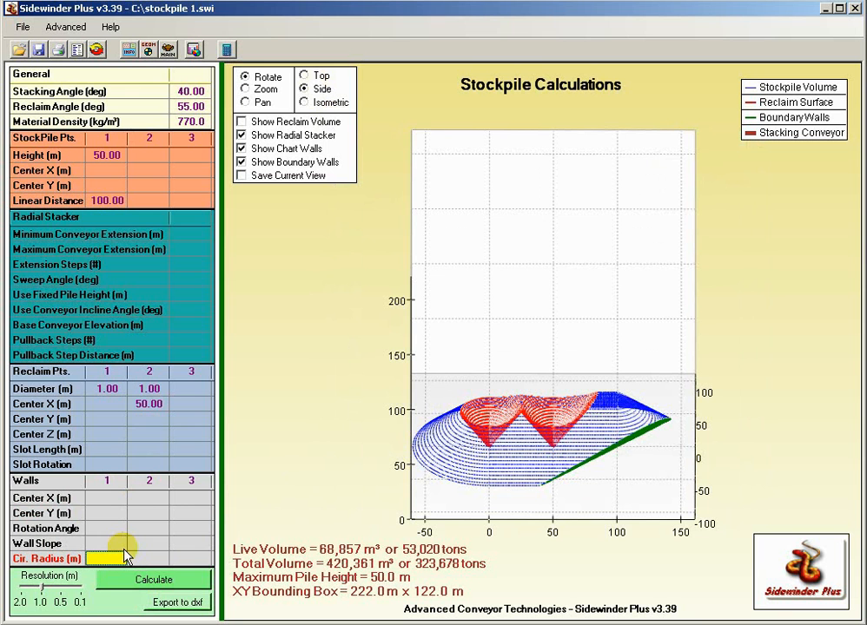
# Step: Set the first wall's Cir. Radius to 10 m and clear the second reclaim point's Center X and Diameter
pyautogui.write('10')
pyautogui.press('Up')
pyautogui.press('Up')
pyautogui.press('Up')
pyautogui.press('Up')
pyautogui.press('Up')
pyautogui.press('Up')
pyautogui.press('Up')
pyautogui.press('Up')
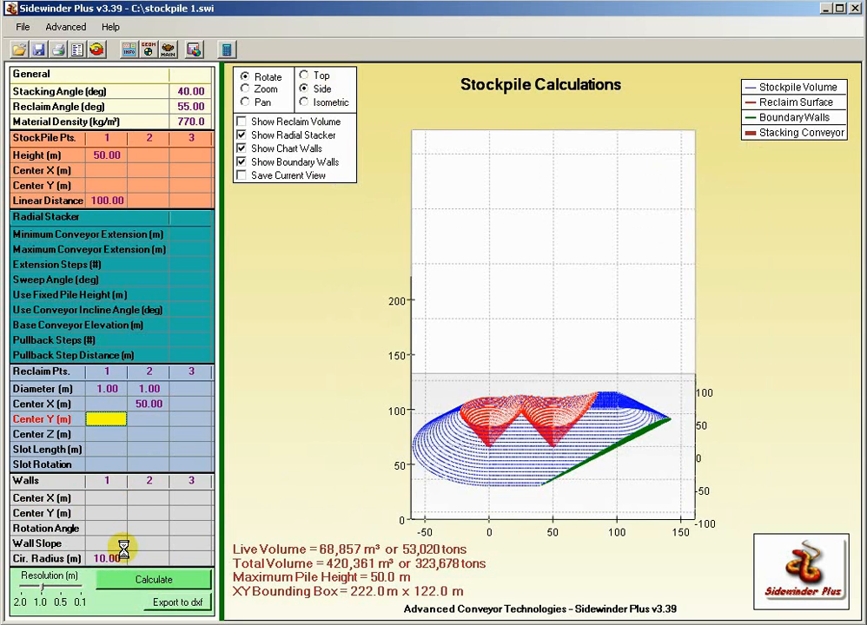
pyautogui.press('Up')
pyautogui.press('Right')
pyautogui.press('Delete')
pyautogui.press('Up')
pyautogui.press('Delete')
# Step: Clear the Linear Distance of the first stockpile point
pyautogui.press('Up')
pyautogui.press('Up')
pyautogui.press('Up')
pyautogui.press('Up')
pyautogui.press('Up')
pyautogui.press('Up')
pyautogui.press('Up')
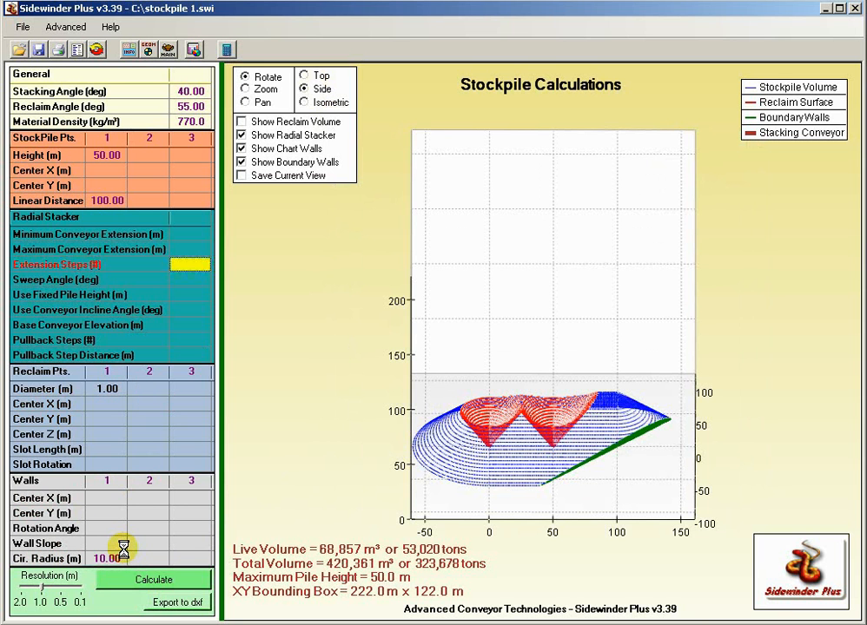
pyautogui.press('Up')
pyautogui.press('Up')
pyautogui.press('Up')
pyautogui.press('Up')
pyautogui.press('Up')
pyautogui.press('Down')
pyautogui.press('Down')
pyautogui.press('Delete')
pyautogui.press('Up')
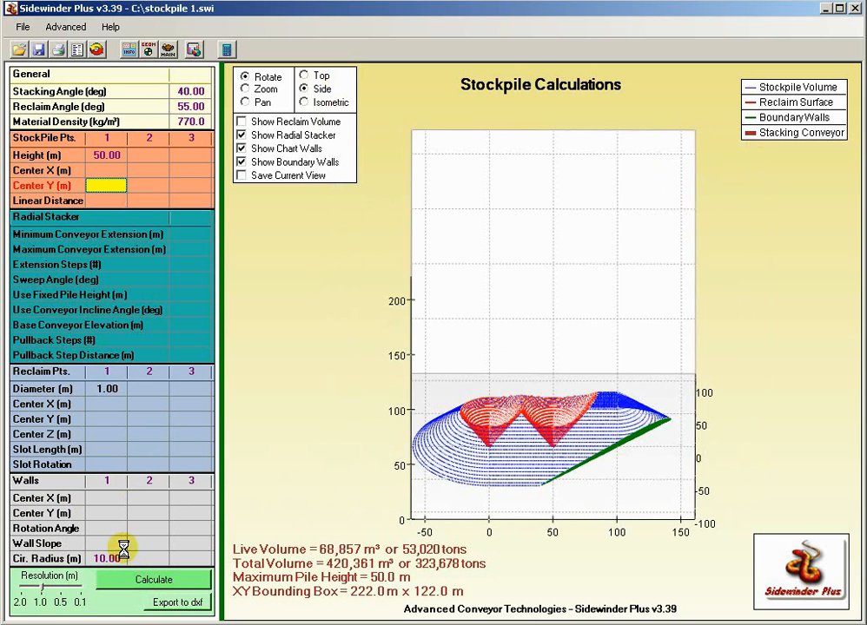
# Step: Recalculate the stockpile and inspect the circular wall in 3D with the reclaim volume shown
pyautogui.click(139, 578)
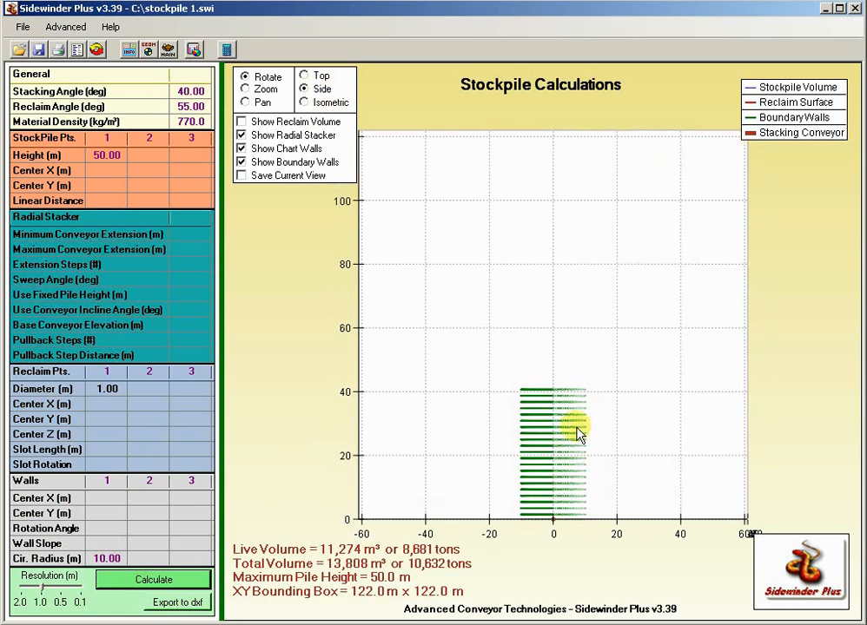
pyautogui.moveTo(577, 441); pyautogui.dragTo(490, 424)
pyautogui.moveTo(495, 509); pyautogui.dragTo(516, 358)
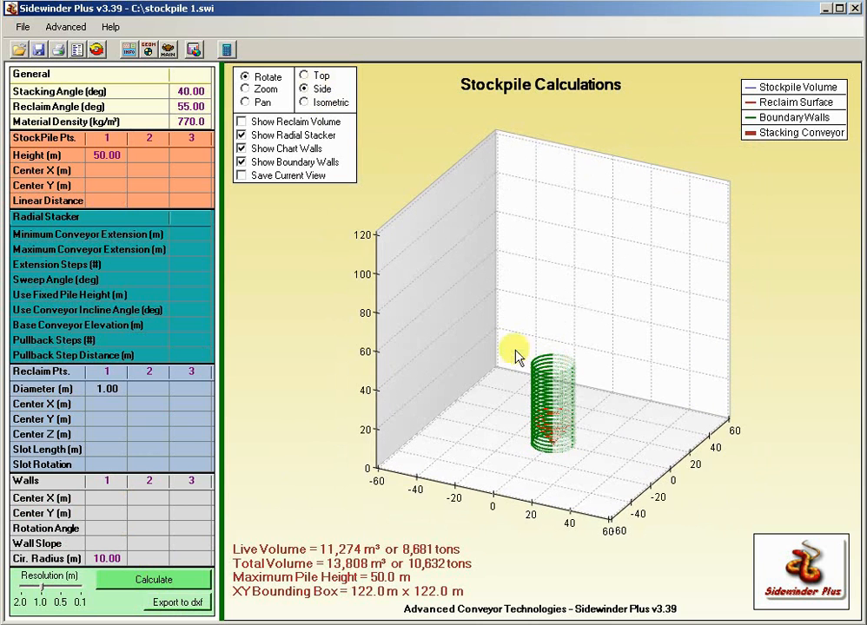
pyautogui.click(261, 122)
pyautogui.moveTo(522, 391)
pyautogui.mouseDown()
pyautogui.moveTo(564, 414)
pyautogui.moveTo(508, 395)
pyautogui.mouseUp()
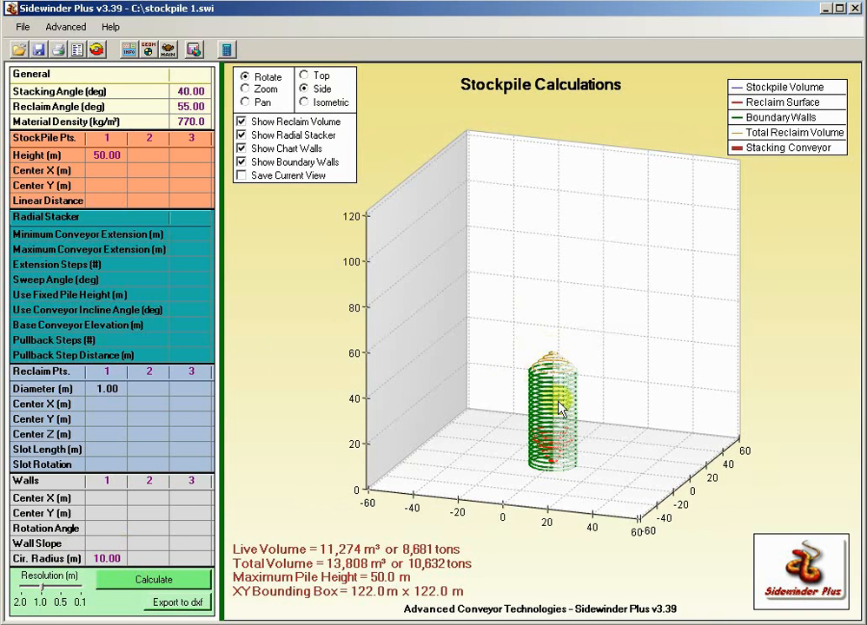
# Step: Set the first wall's Cir. Radius to 15 m, and inspect the recalculated model in 3D
pyautogui.click(104, 557)
pyautogui.write('15')
pyautogui.click(169, 530)
pyautogui.click(157, 580)
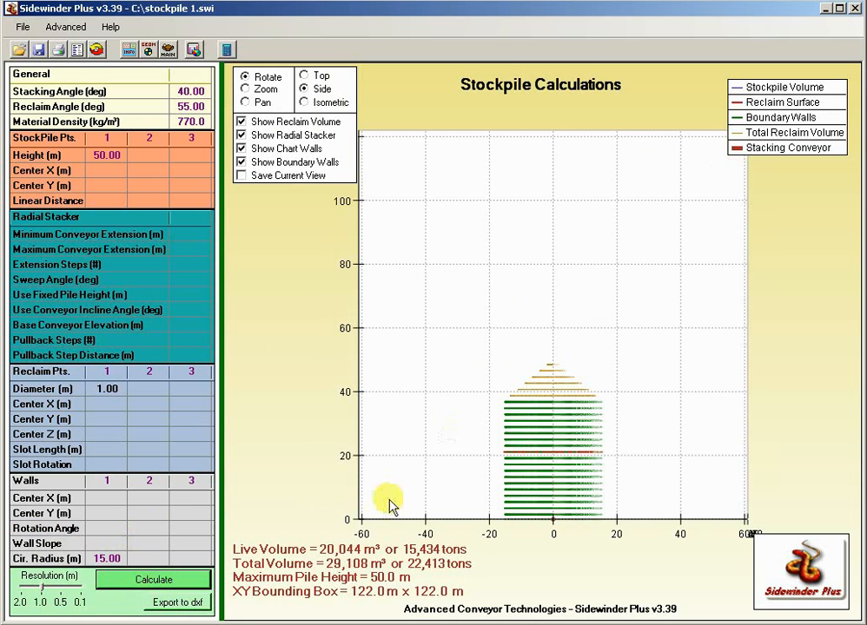
pyautogui.moveTo(593, 405); pyautogui.dragTo(539, 448)
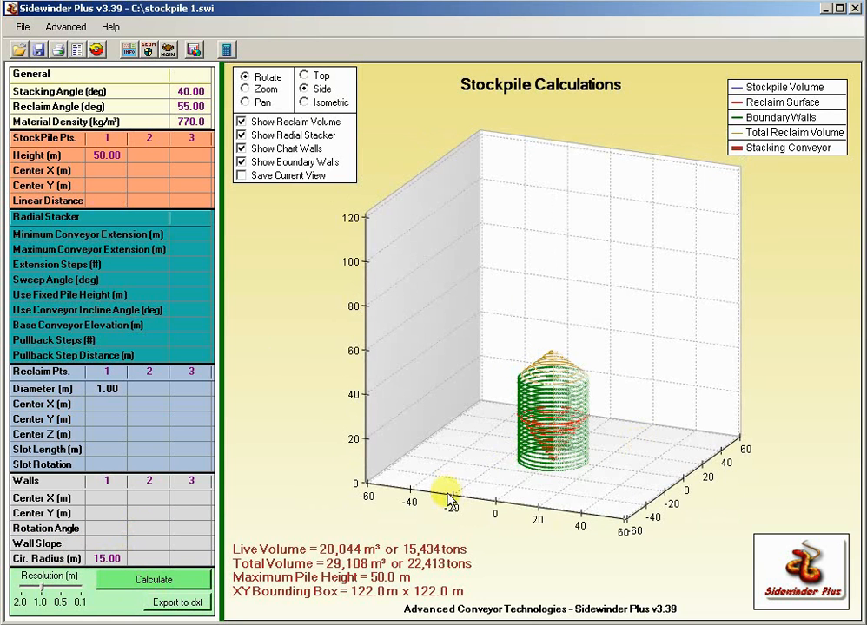
# Step: Set the first stockpile point's Height to 75 m and recalculate the volumes
pyautogui.click(111, 158)
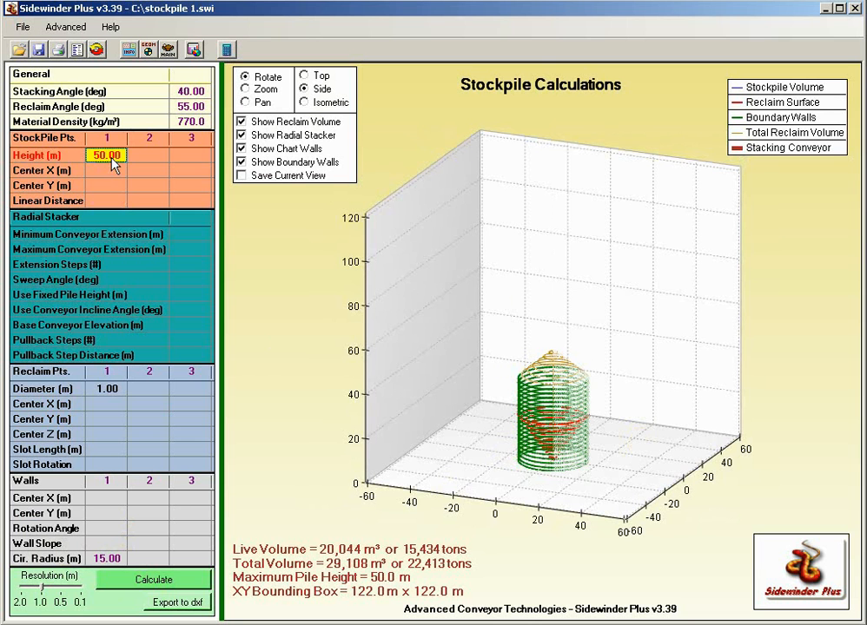
pyautogui.write('75')
pyautogui.press('Return')
pyautogui.click(157, 582)
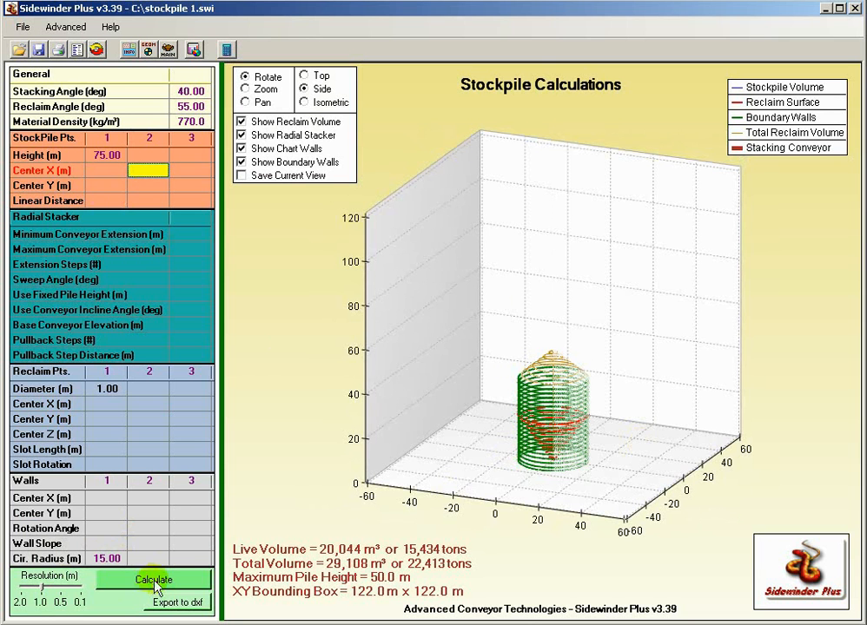
# Step: Set the first wall's Cir. Radius to 7 m, and inspect the recalculated silo in 3D
pyautogui.click(108, 558)
pyautogui.write('7')
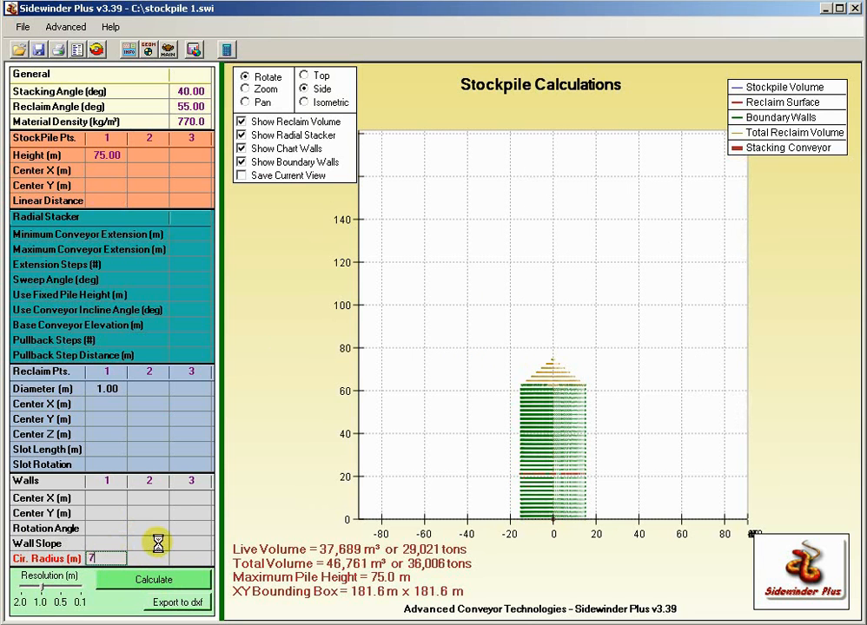
pyautogui.press('Return')
pyautogui.click(120, 579)
pyautogui.moveTo(556, 486); pyautogui.dragTo(178, 519)
# Step: Set the first wall's Cir. Radius to -5 m, and inspect the recalculated pile around the circular wall
pyautogui.click(95, 560)
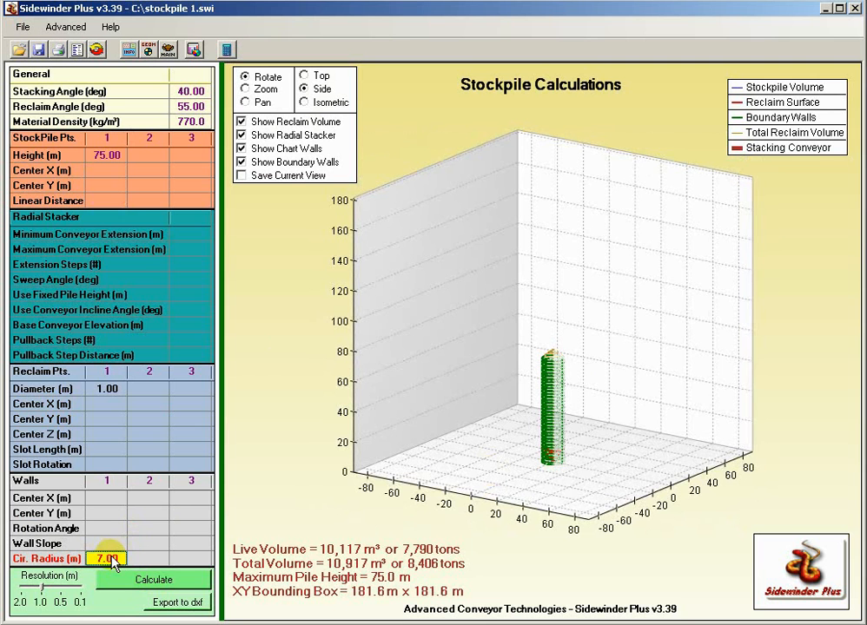
pyautogui.write('-5')
pyautogui.press('Up')
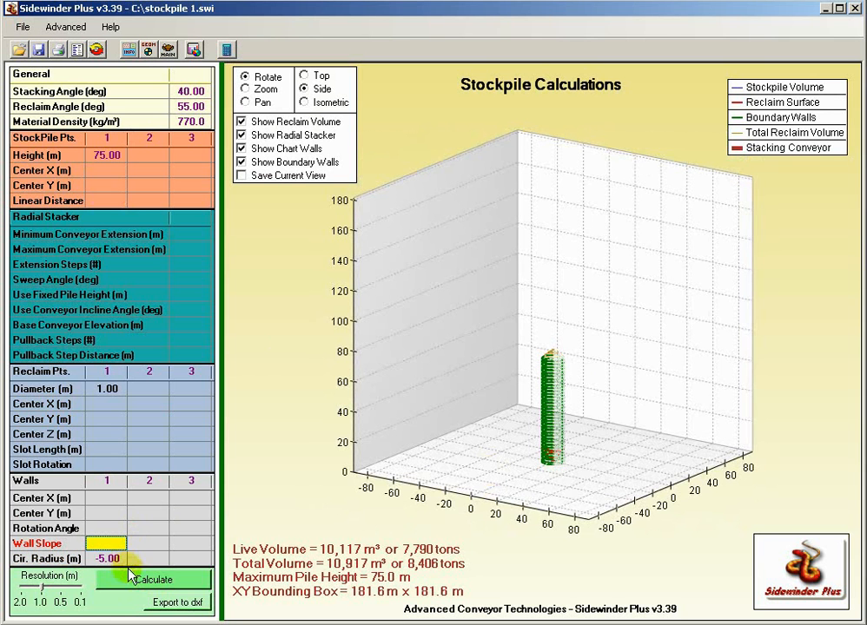
pyautogui.click(130, 577)
pyautogui.moveTo(560, 416); pyautogui.dragTo(439, 482)
# Step: Set the first wall's Center X to 60 m, and inspect the recalculated circular wall from several angles
pyautogui.click(104, 529)
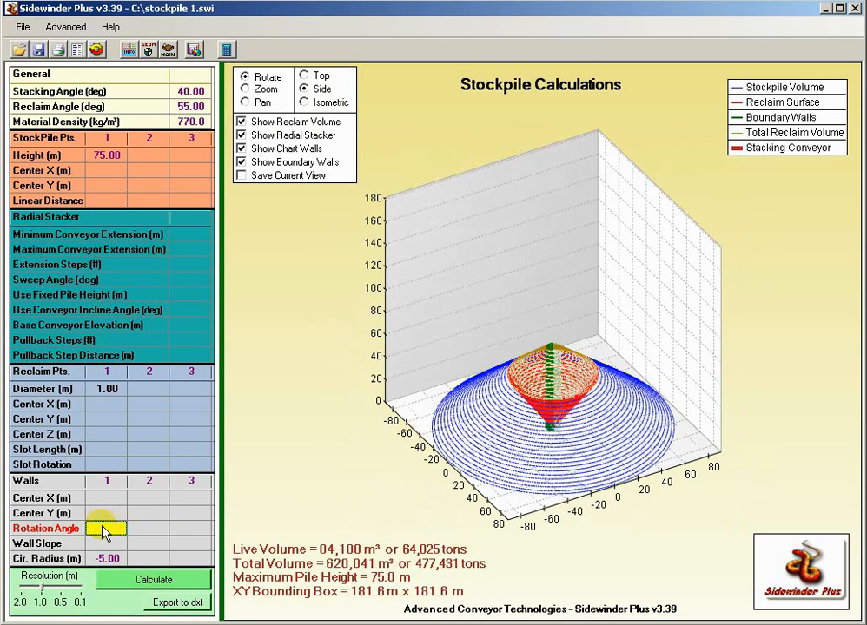
pyautogui.click(116, 512)
pyautogui.click(117, 499)
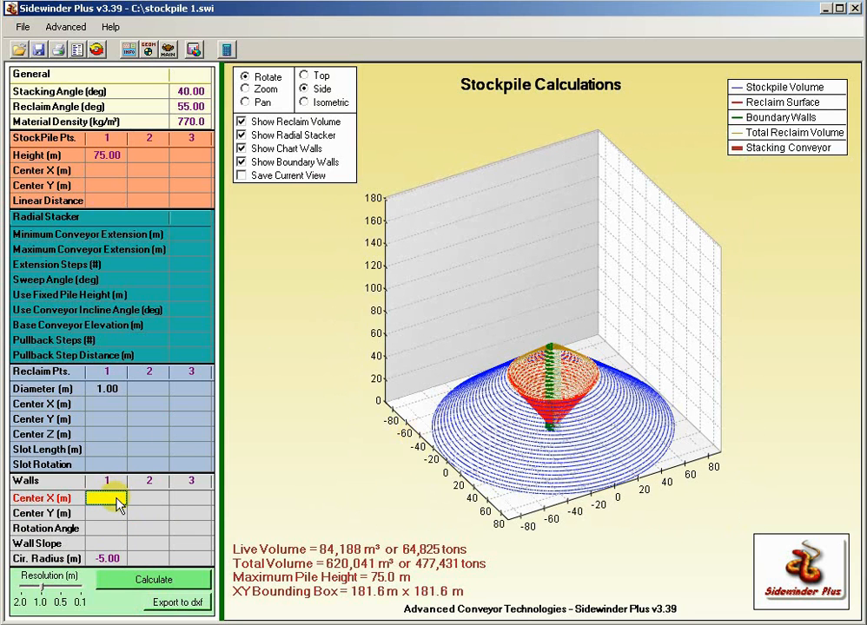
pyautogui.write('60')
pyautogui.press('Return')
pyautogui.click(130, 579)
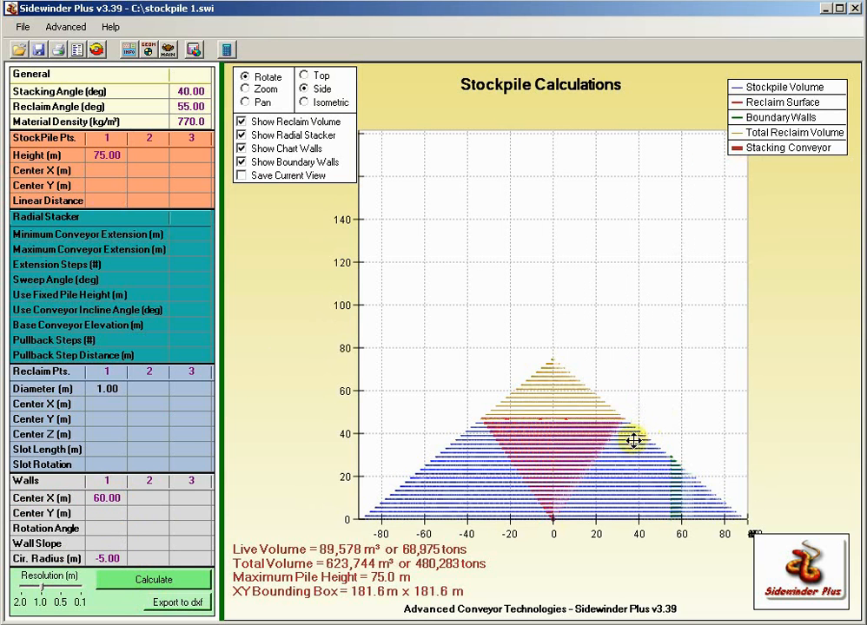
pyautogui.moveTo(633, 440)
pyautogui.mouseDown()
pyautogui.moveTo(500, 504)
pyautogui.moveTo(623, 437)
pyautogui.mouseUp()
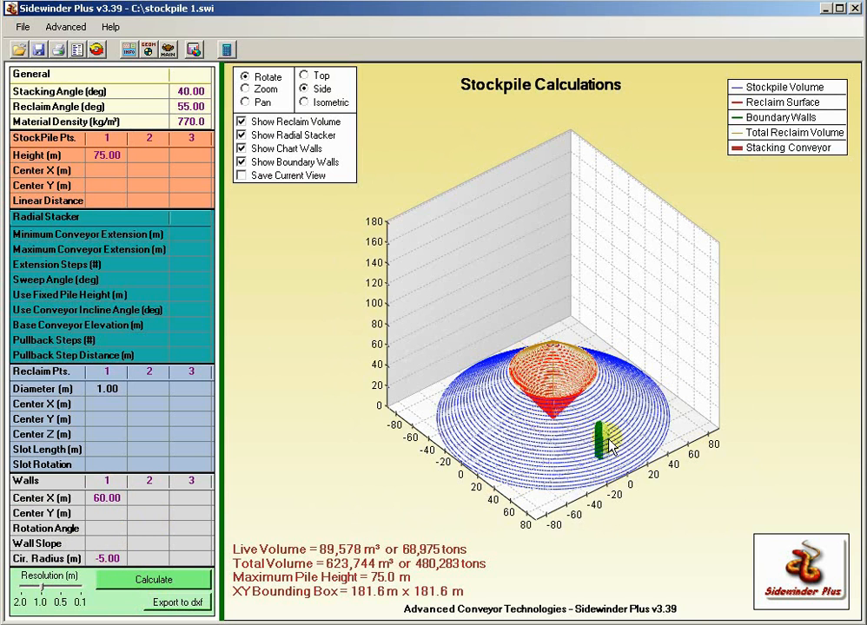
pyautogui.moveTo(520, 408); pyautogui.dragTo(580, 372)
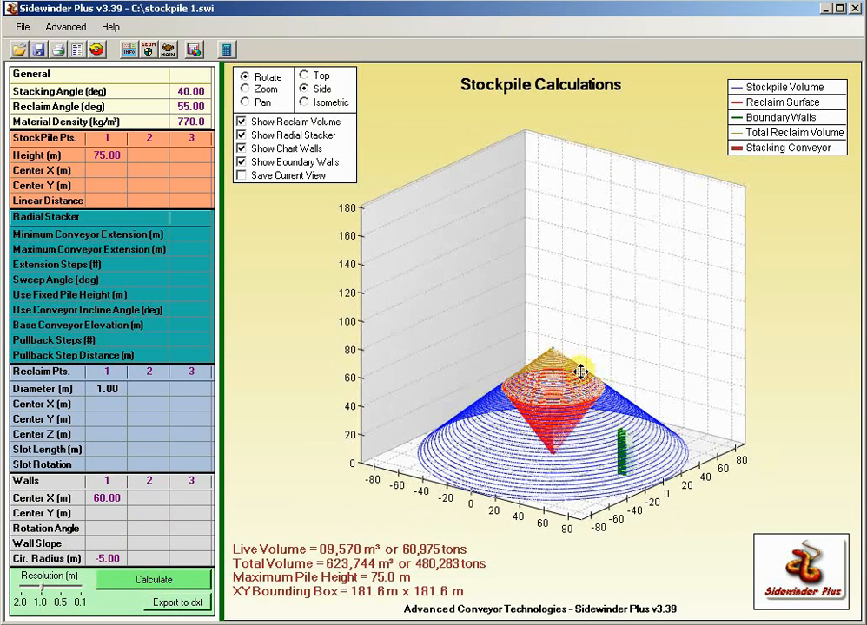
# Step: Toggle the reclaim volume display on and off to compare the views, leaving it hidden
pyautogui.click(268, 126)
pyautogui.click(268, 126)
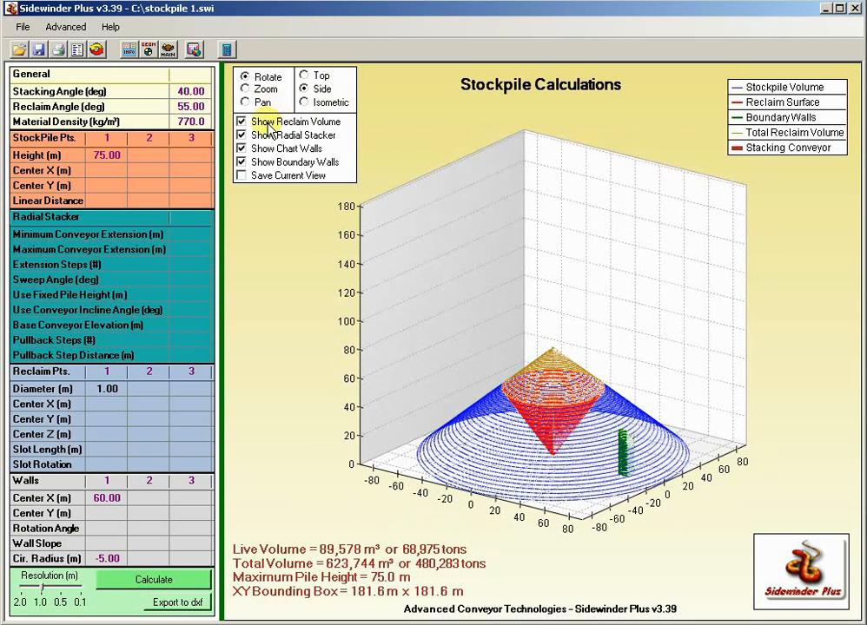
pyautogui.click(269, 126)
pyautogui.click(268, 126)
pyautogui.click(269, 126)
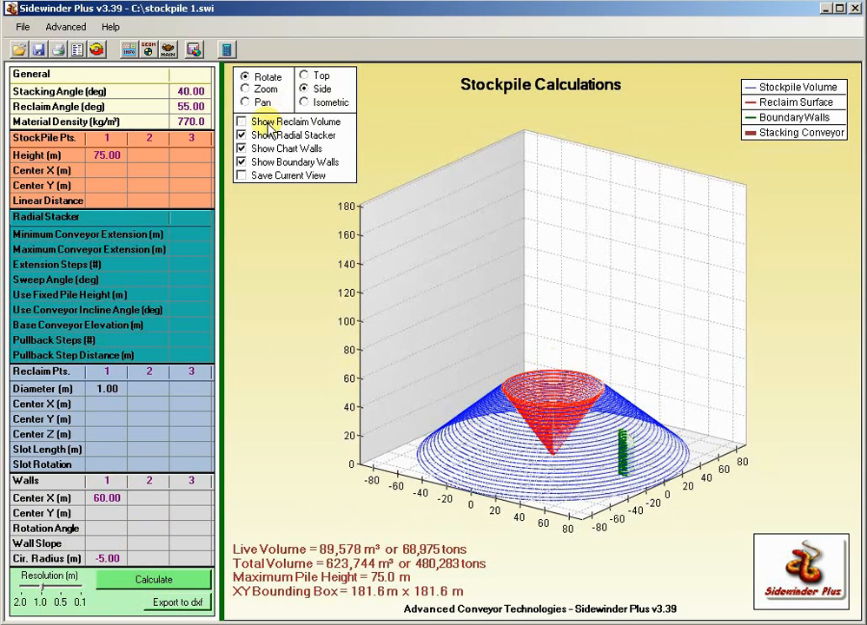
pyautogui.click(268, 126)
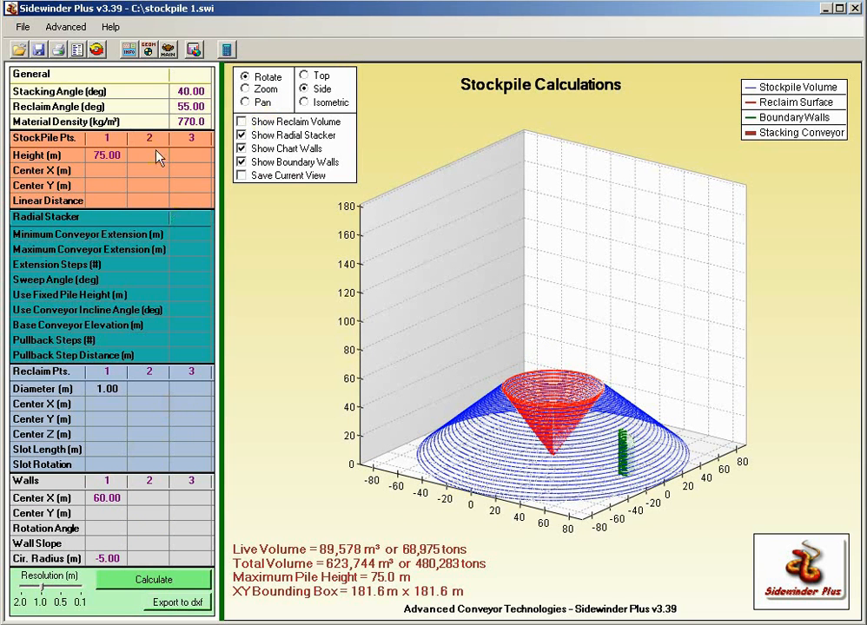
# Step: Open the Radial Stacker demo example and inspect its stockpile in the isometric view
pyautogui.click(187, 236)
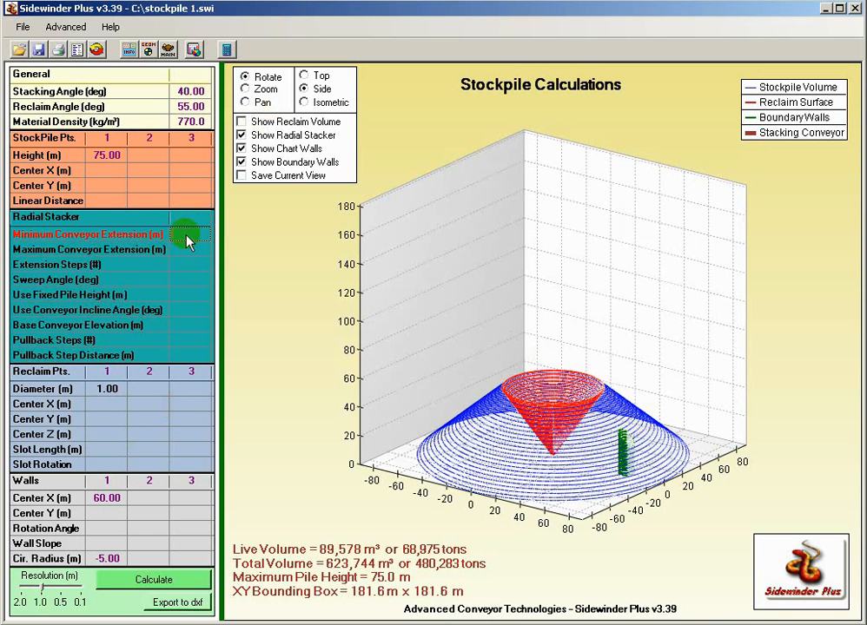
pyautogui.click(190, 235)
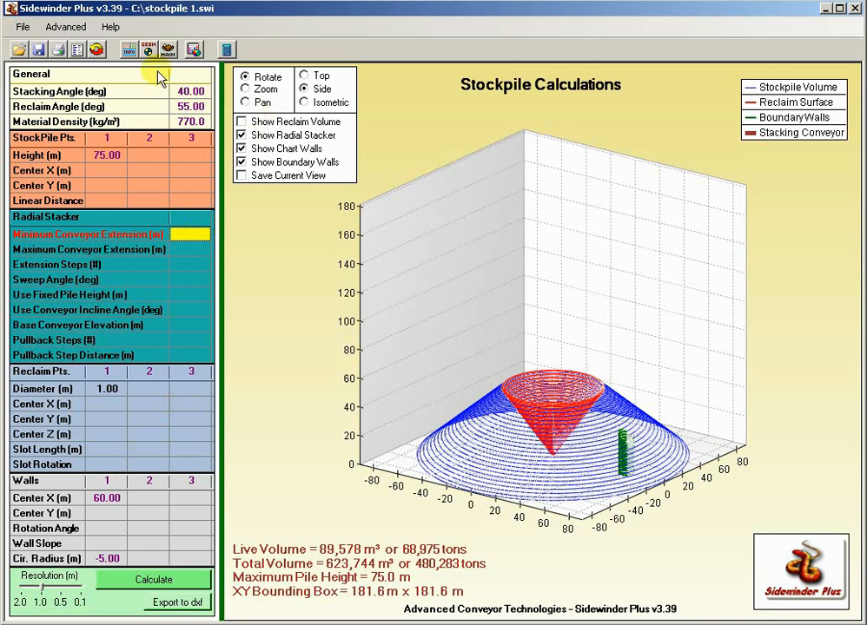
pyautogui.click(110, 31)
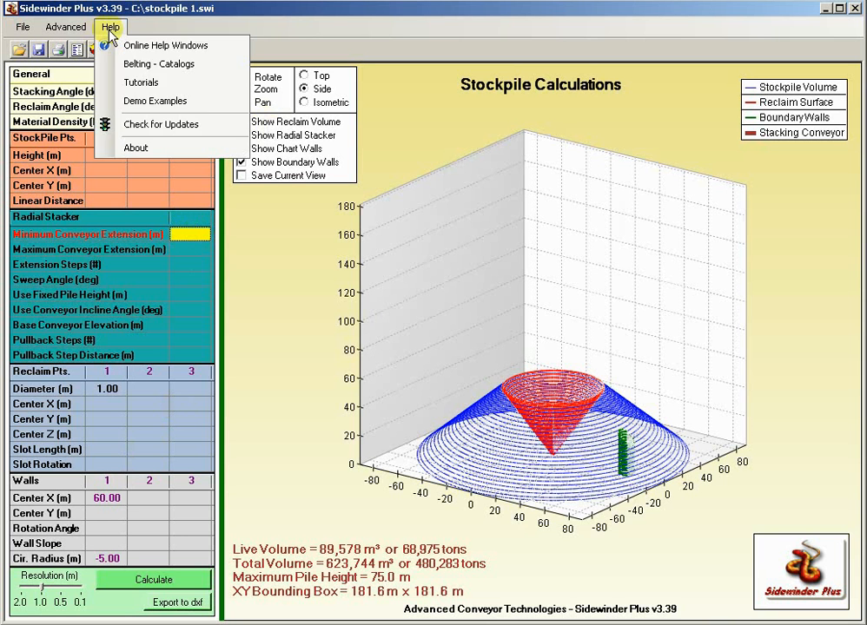
pyautogui.click(156, 102)
pyautogui.click(569, 241)
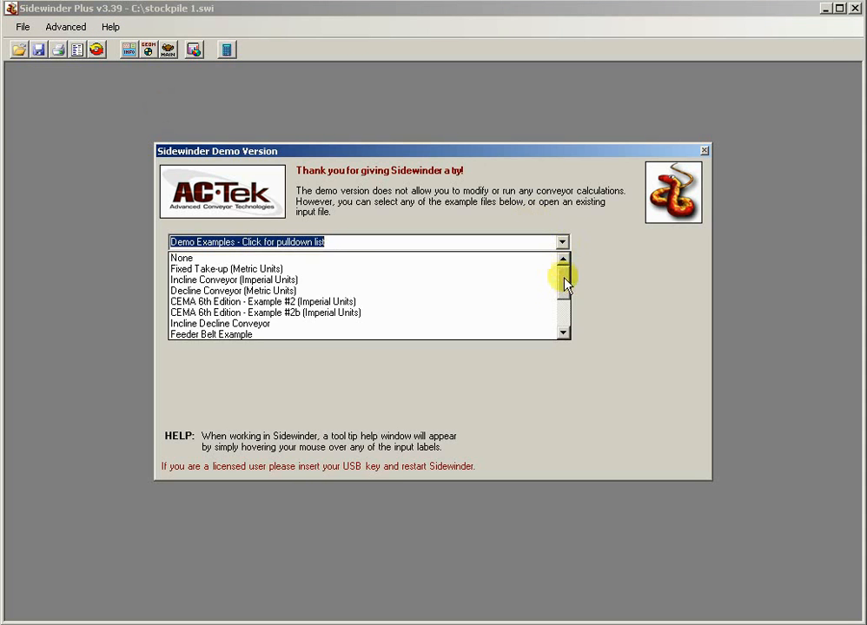
pyautogui.scroll(-2, 566, 277)
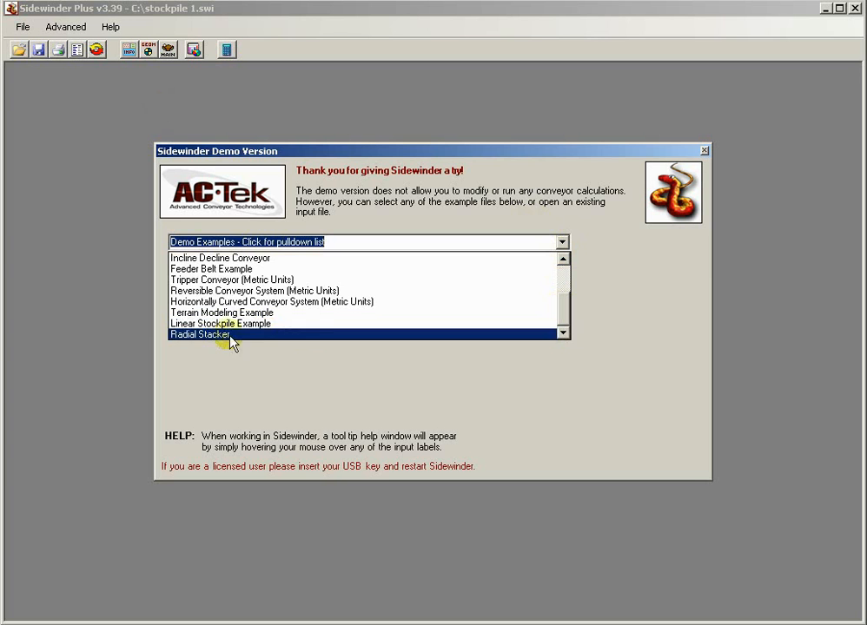
pyautogui.click(202, 337)
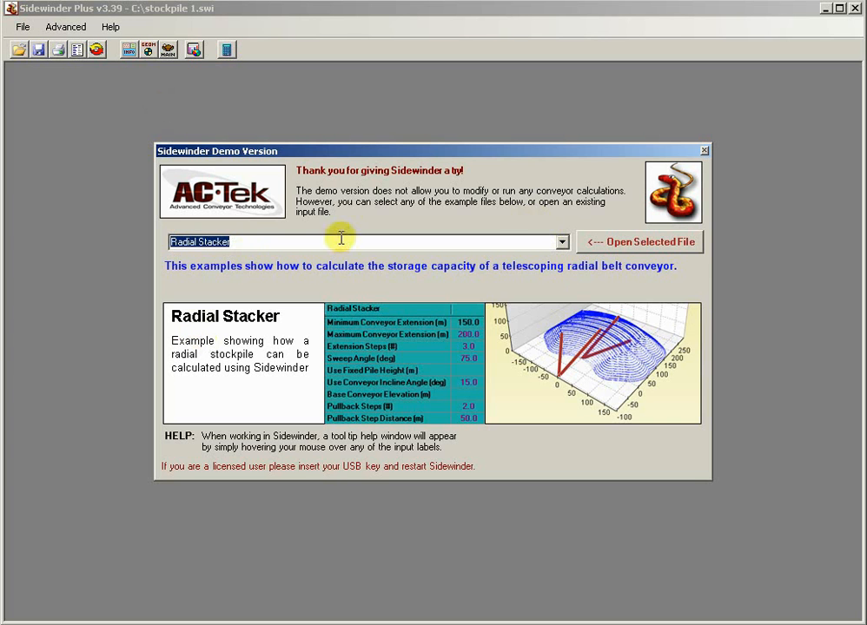
pyautogui.click(625, 244)
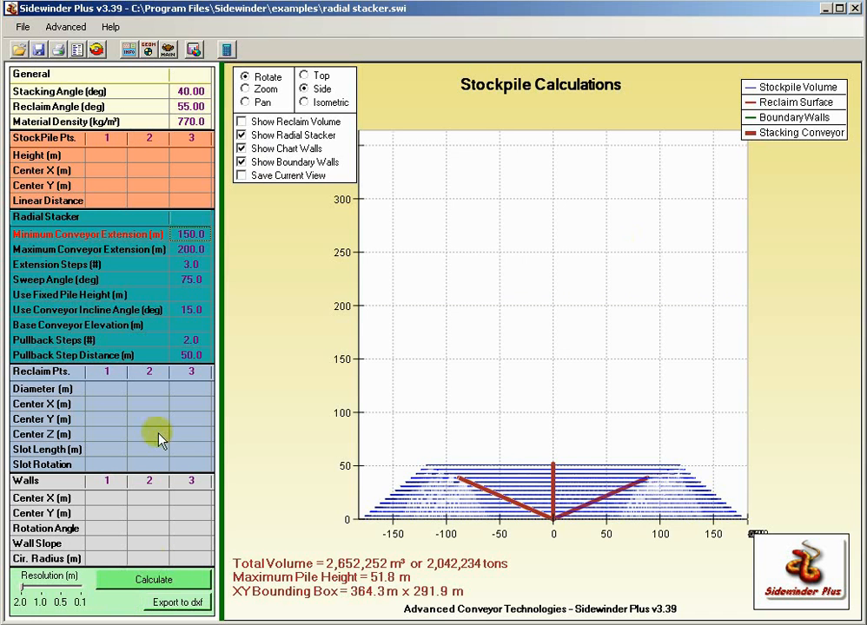
pyautogui.click(304, 102)
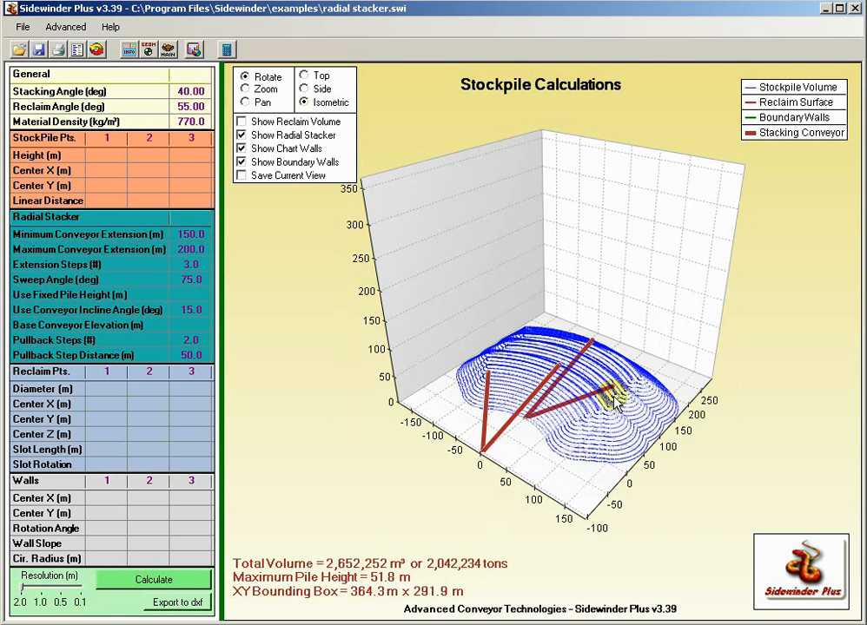
pyautogui.moveTo(569, 424); pyautogui.dragTo(556, 408)
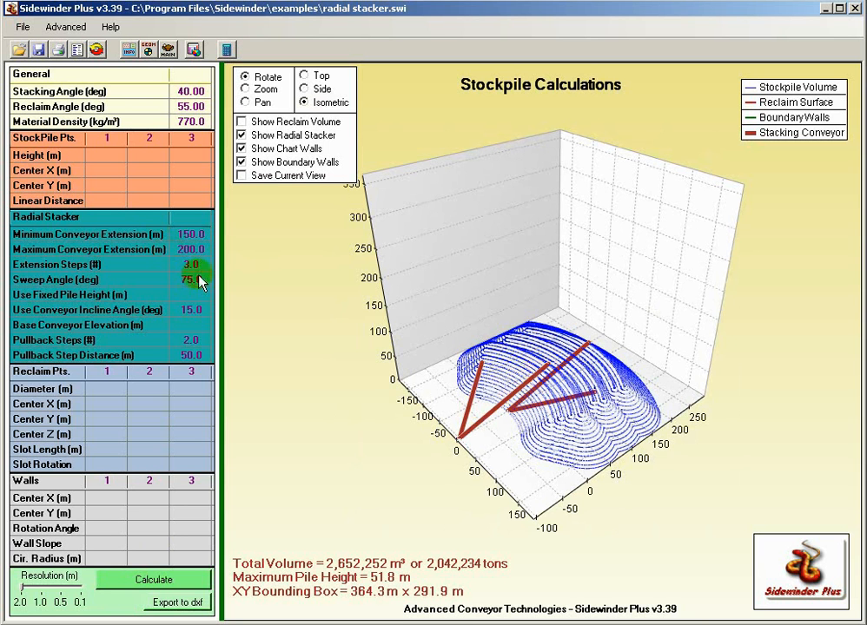
# Step: Set the radial stacker's Pullback Step Distance to 100 m, and inspect the recalculated stockpile in 3D
pyautogui.click(183, 360)
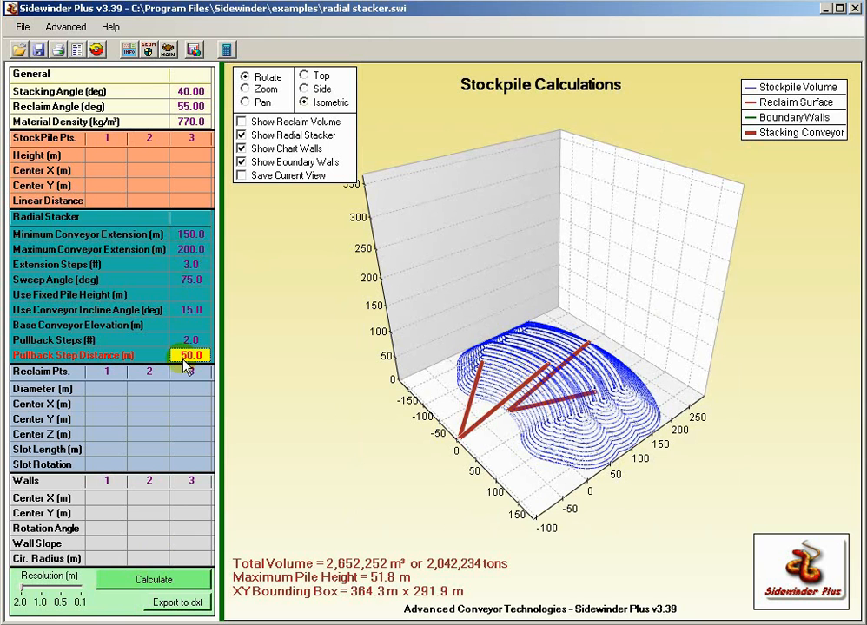
pyautogui.click(182, 359)
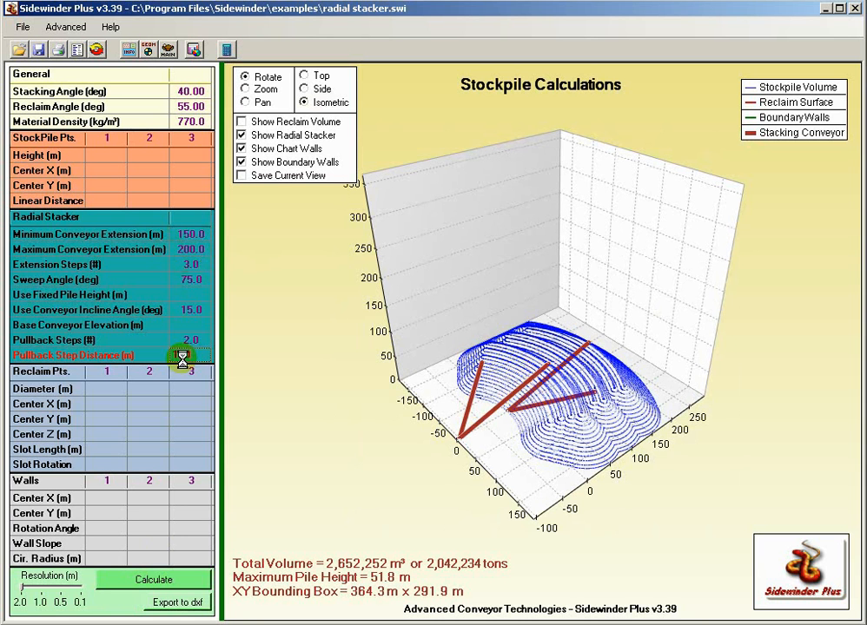
pyautogui.write('100')
pyautogui.click(188, 308)
pyautogui.click(171, 579)
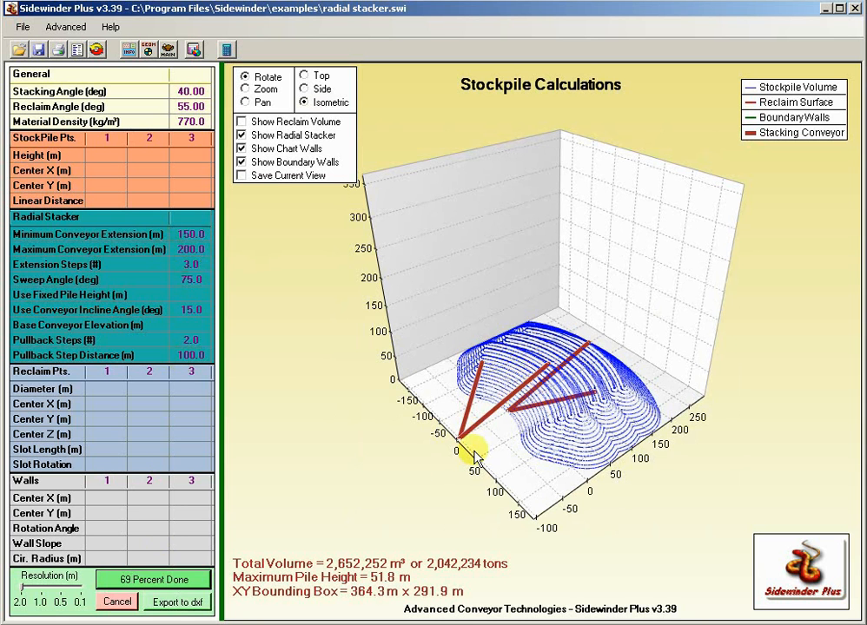
pyautogui.moveTo(663, 412); pyautogui.dragTo(415, 449)
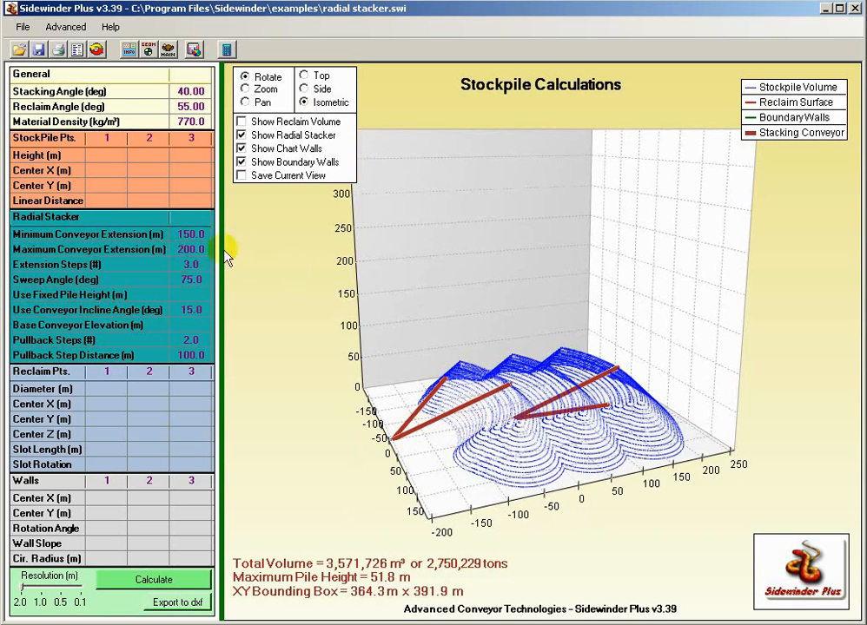
# Step: Set the radial stacker's Extension Steps to 2 and recalculate the stockpile
pyautogui.click(190, 263)
pyautogui.click(191, 280)
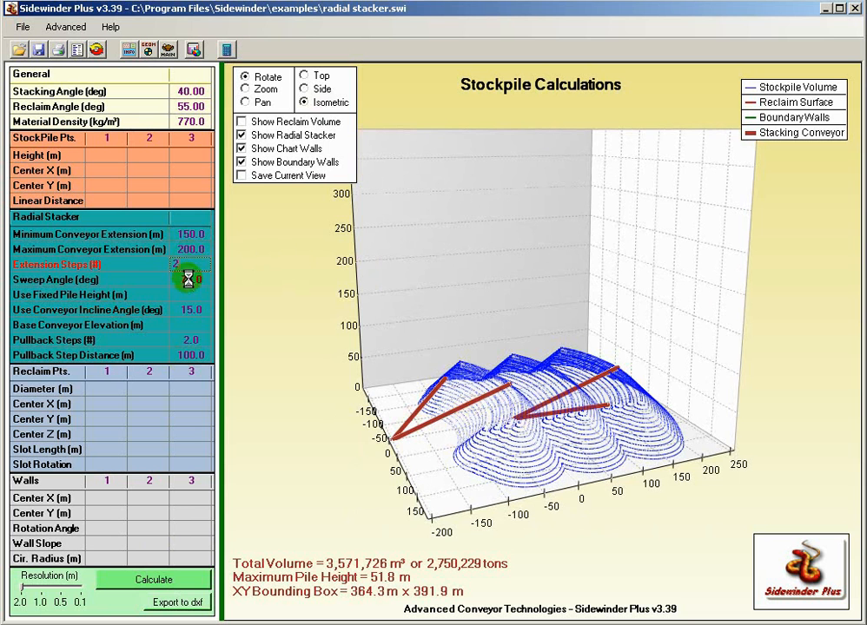
pyautogui.click(170, 580)
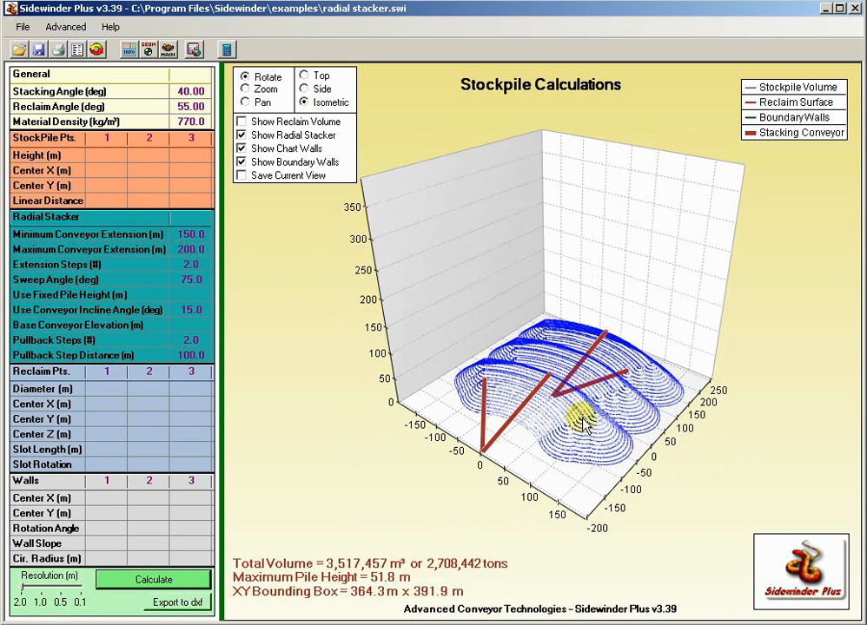
# Step: Reduce the radial stacker's Extension Steps to 1 and recalculate the stockpile
pyautogui.click(198, 264)
pyautogui.write('1')
pyautogui.click(202, 293)
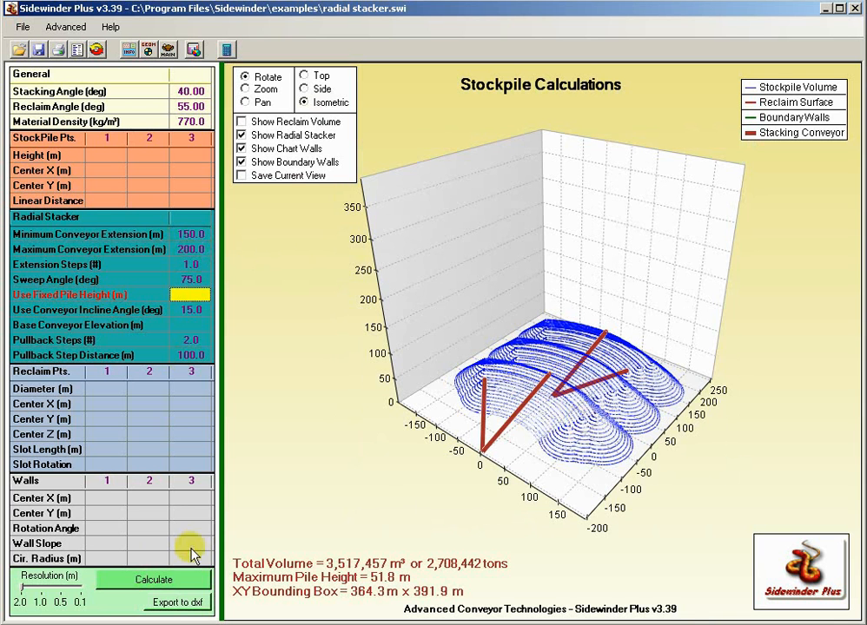
pyautogui.click(170, 579)
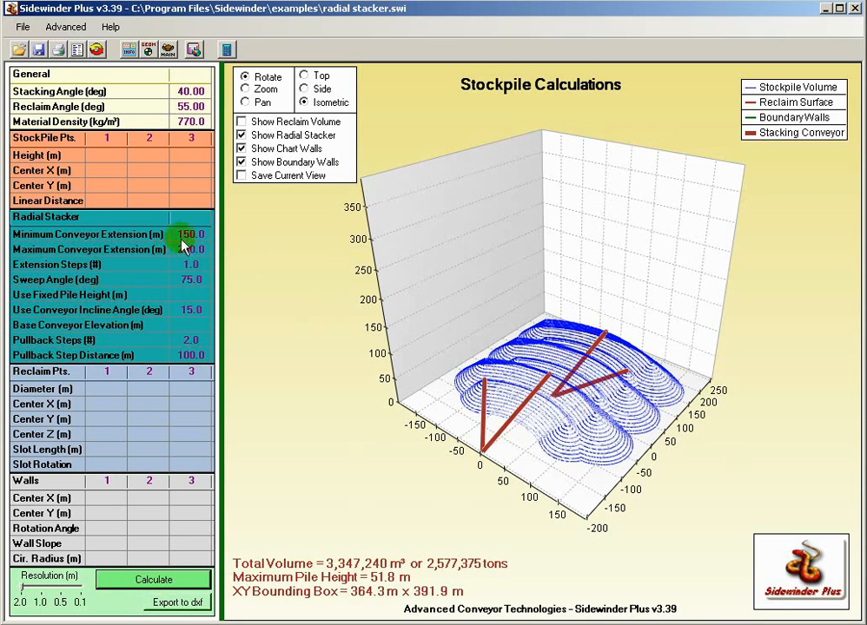
# Step: Set the radial stacker's Pullback Step Distance to 150 m and recalculate the stockpile
pyautogui.click(192, 354)
pyautogui.write('150')
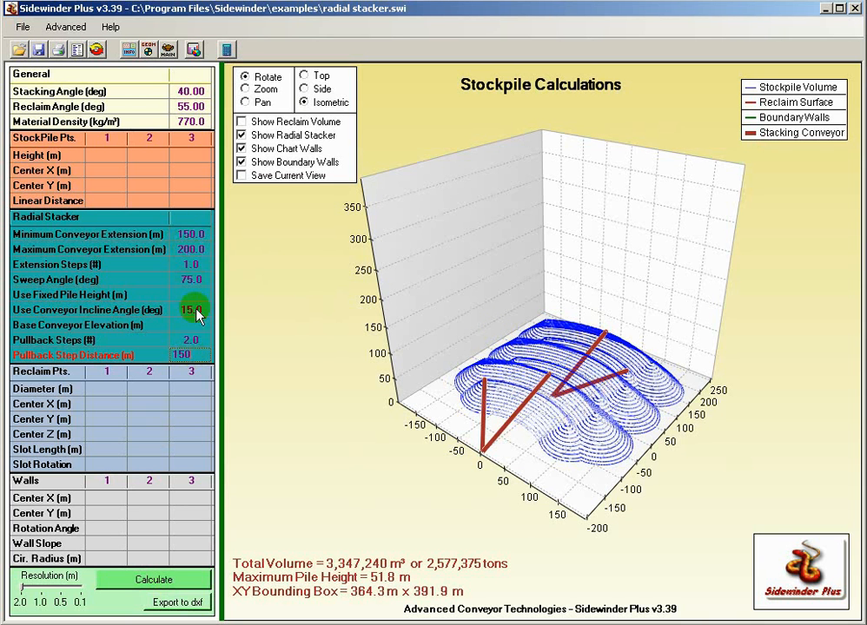
pyautogui.click(193, 312)
pyautogui.click(156, 580)
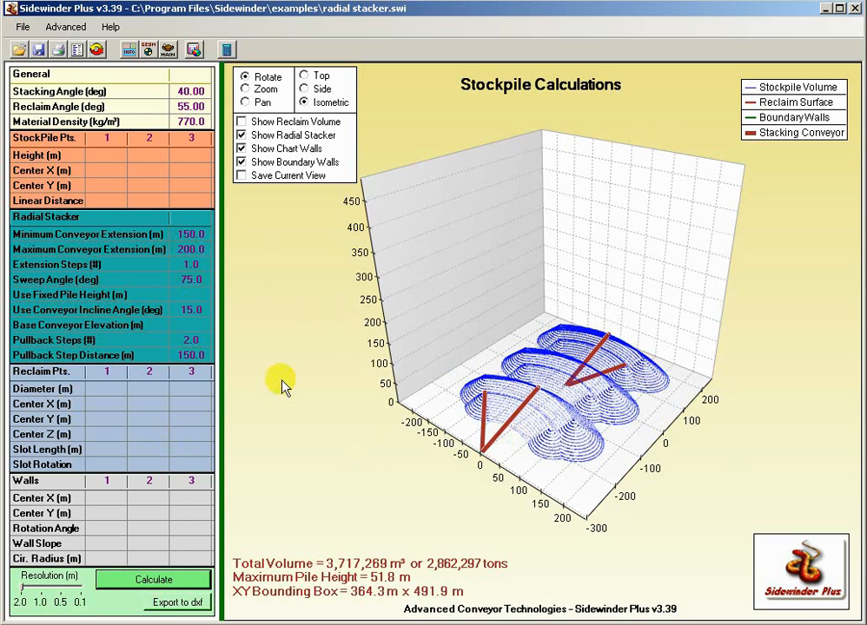
pyautogui.click(188, 310)
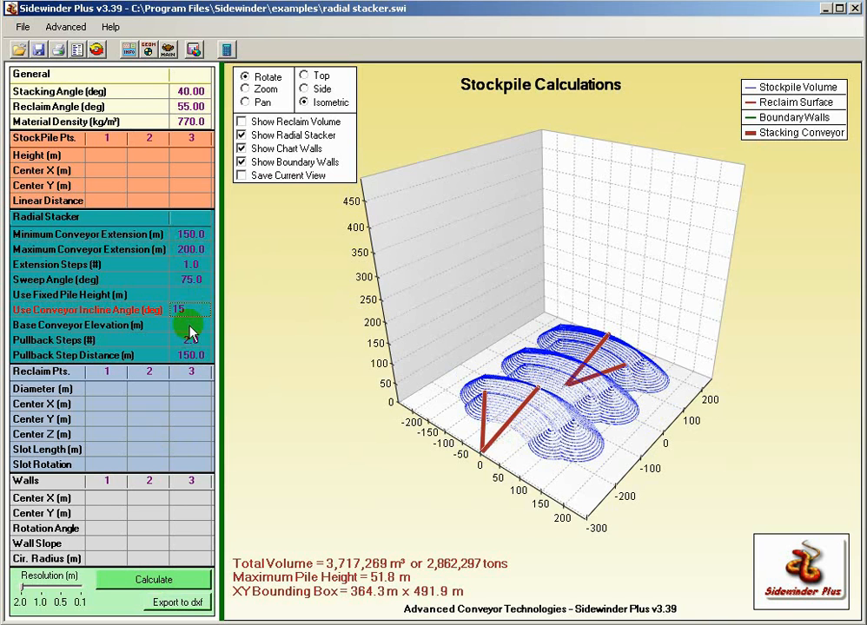
pyautogui.click(190, 331)
pyautogui.click(184, 296)
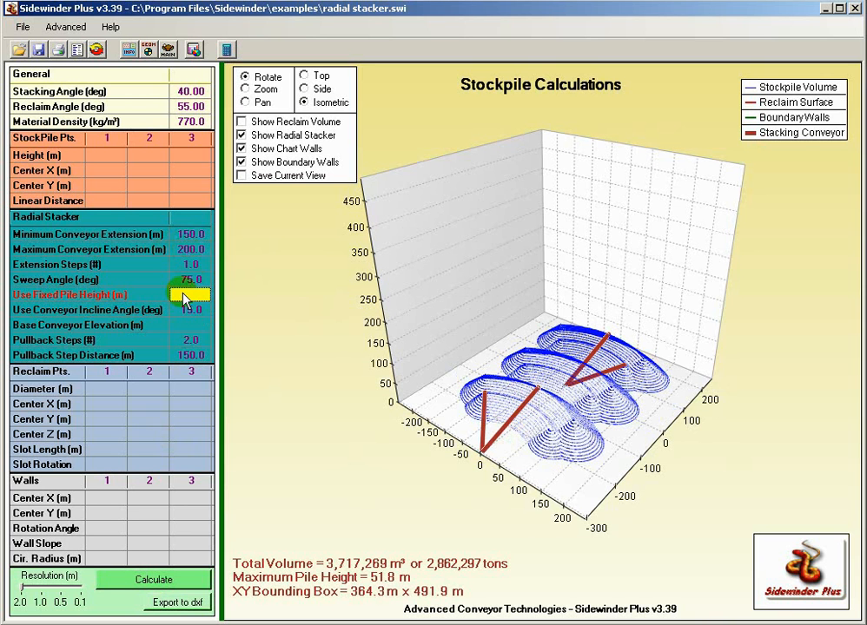
# Step: Set the radial stacker's Base Conveyor Elevation to 2 m, recalculate, and inspect the raised stockpile in 3D
pyautogui.click(186, 327)
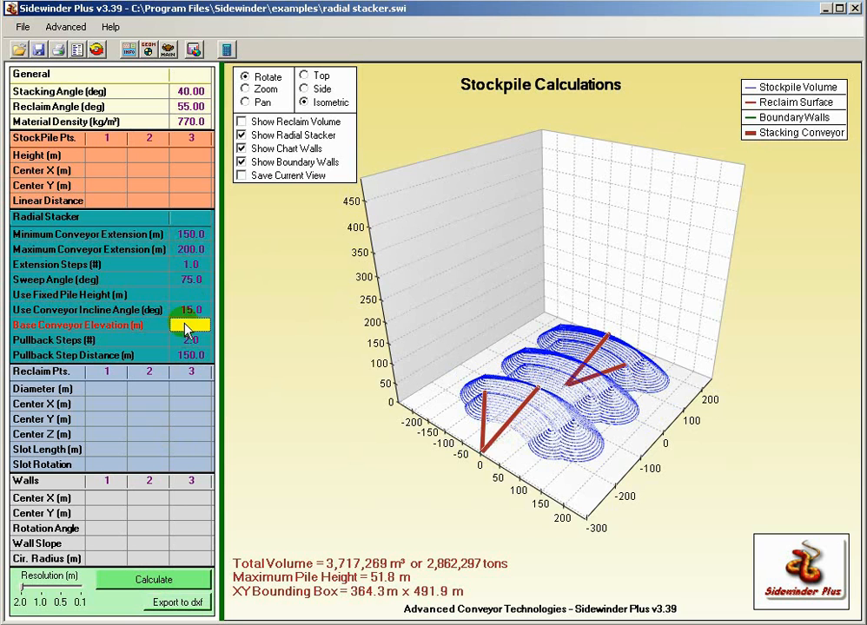
pyautogui.moveTo(530, 438); pyautogui.dragTo(582, 469)
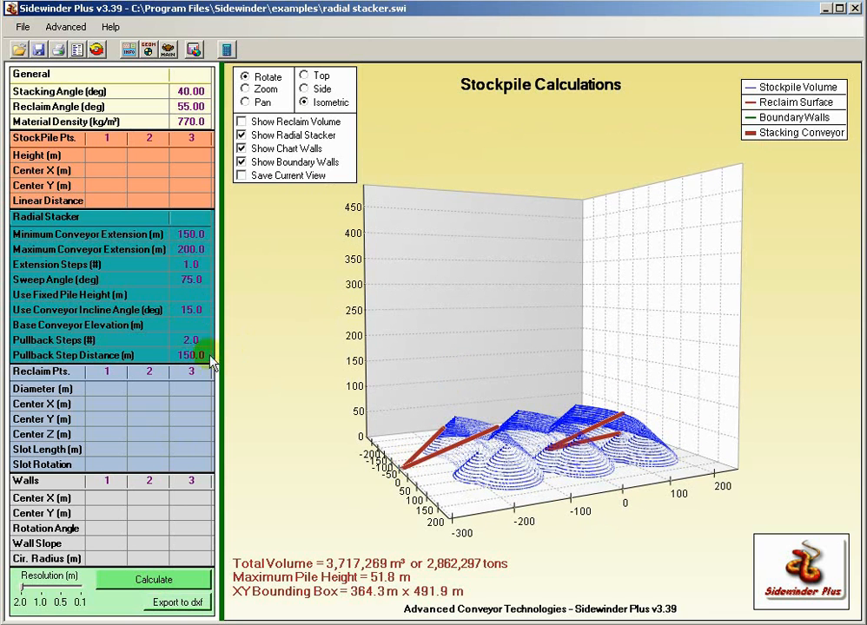
pyautogui.click(187, 324)
pyautogui.write('2')
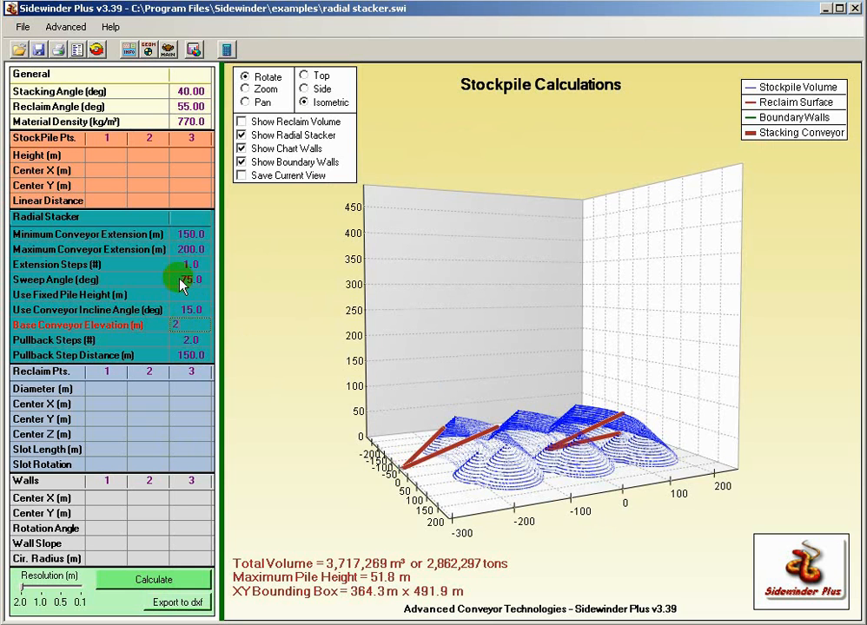
pyautogui.click(181, 283)
pyautogui.click(155, 580)
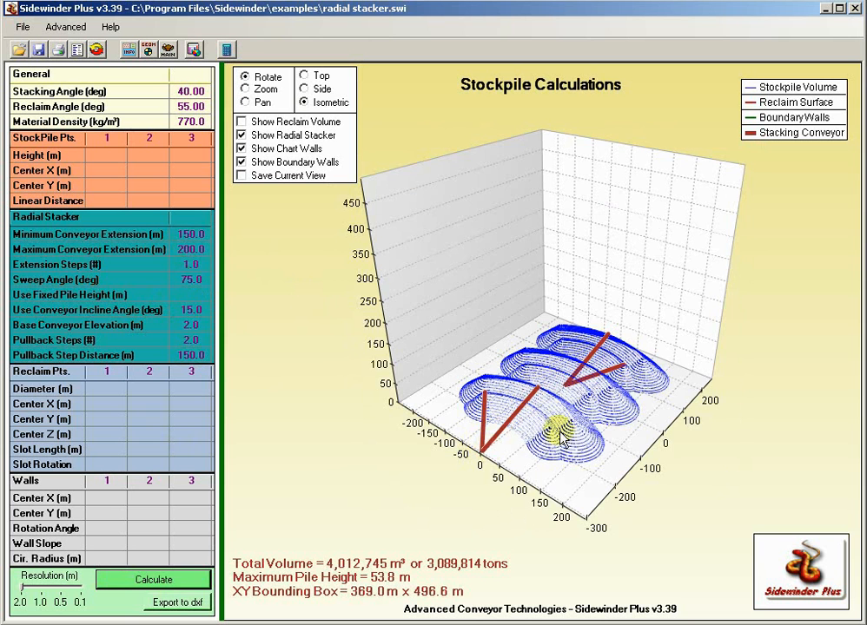
pyautogui.moveTo(519, 440)
pyautogui.mouseDown()
pyautogui.moveTo(469, 457)
pyautogui.moveTo(508, 438)
pyautogui.mouseUp()
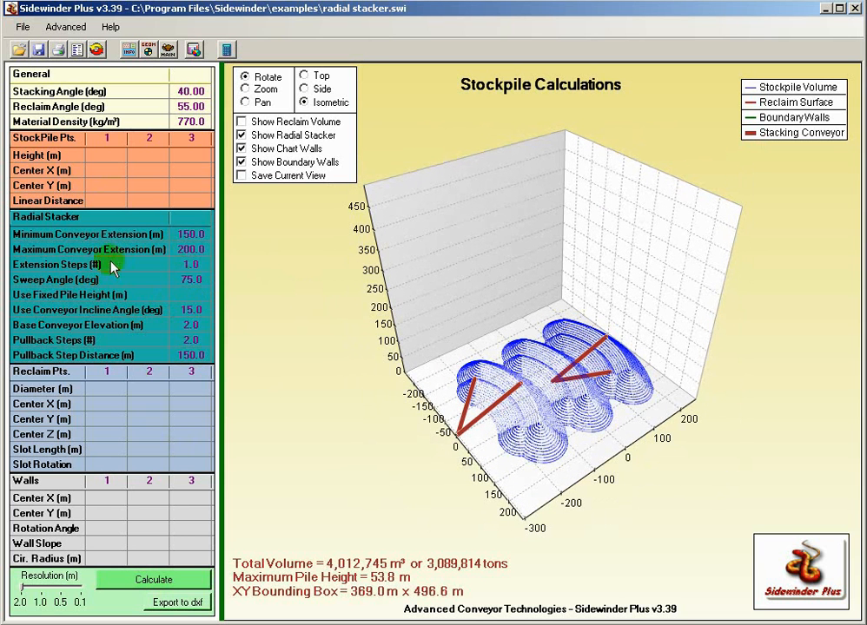
# Step: Add a first reclaim point with a 1 m diameter, recalculate, and inspect the reclaim surface in 3D
pyautogui.click(117, 392)
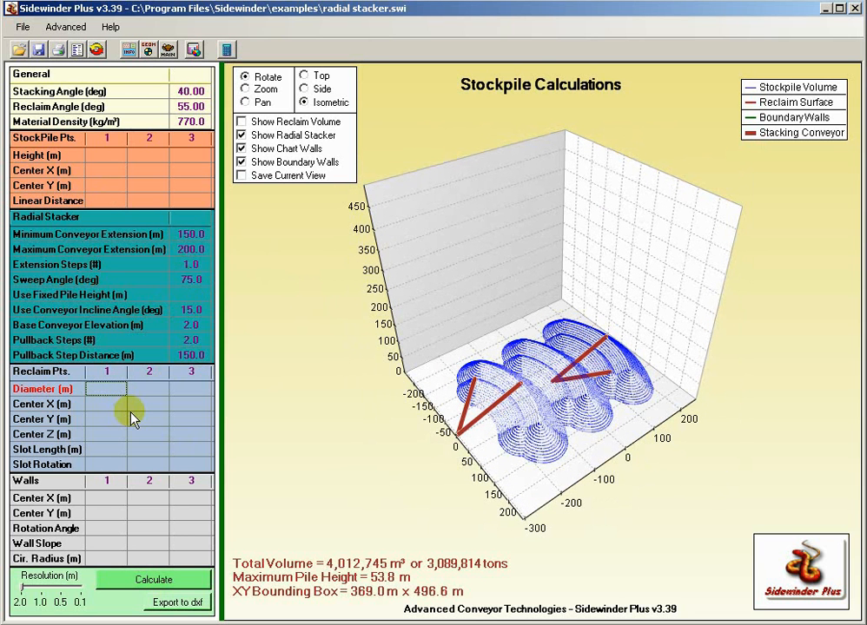
pyautogui.write('1')
pyautogui.press('Return')
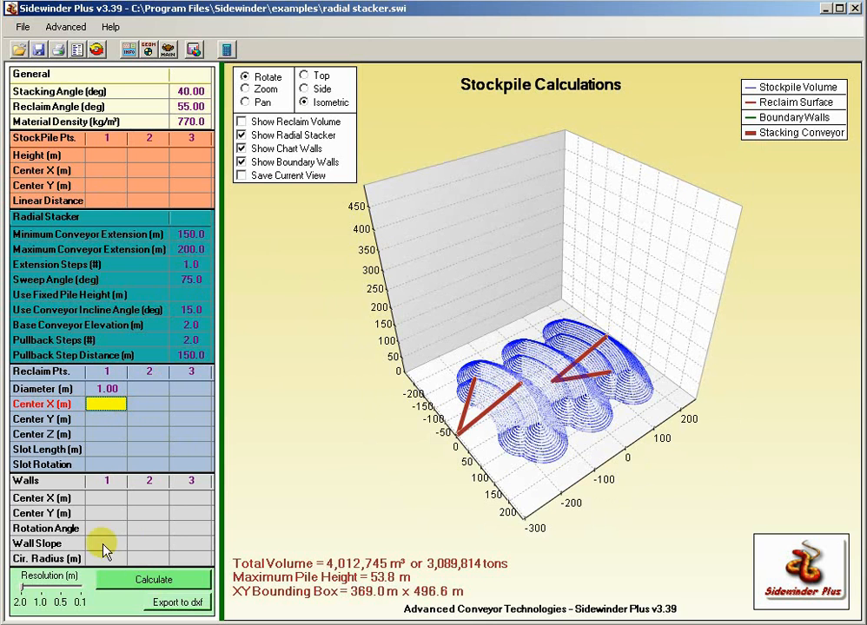
pyautogui.click(116, 578)
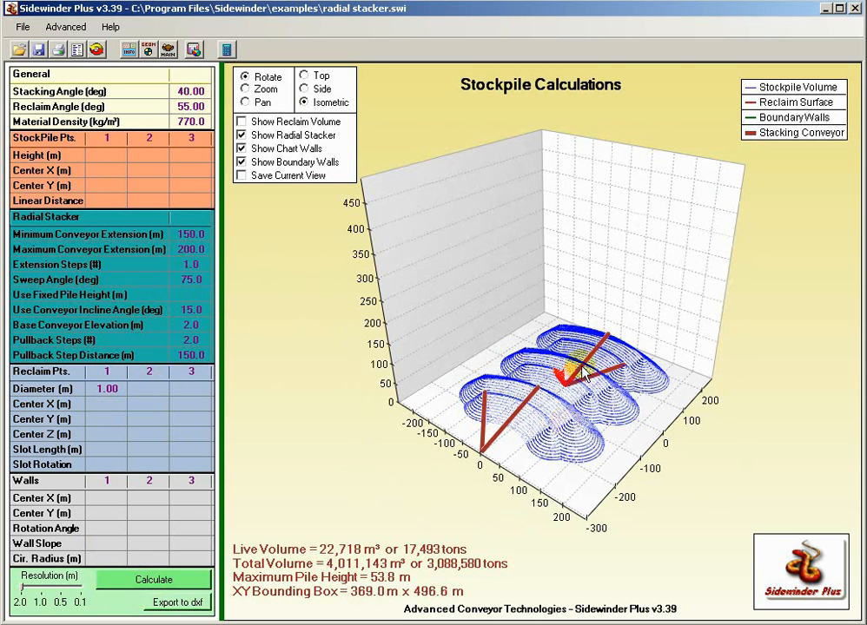
pyautogui.moveTo(583, 373)
pyautogui.mouseDown()
pyautogui.moveTo(577, 449)
pyautogui.moveTo(580, 357)
pyautogui.mouseUp()
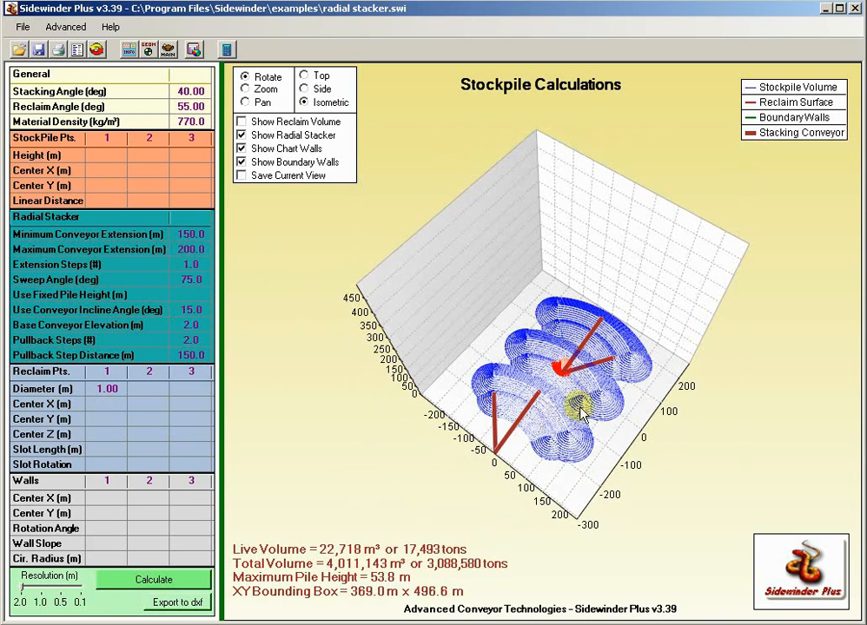
# Step: Clear the first reclaim point's diameter and inspect the stockpile from another angle
pyautogui.click(113, 402)
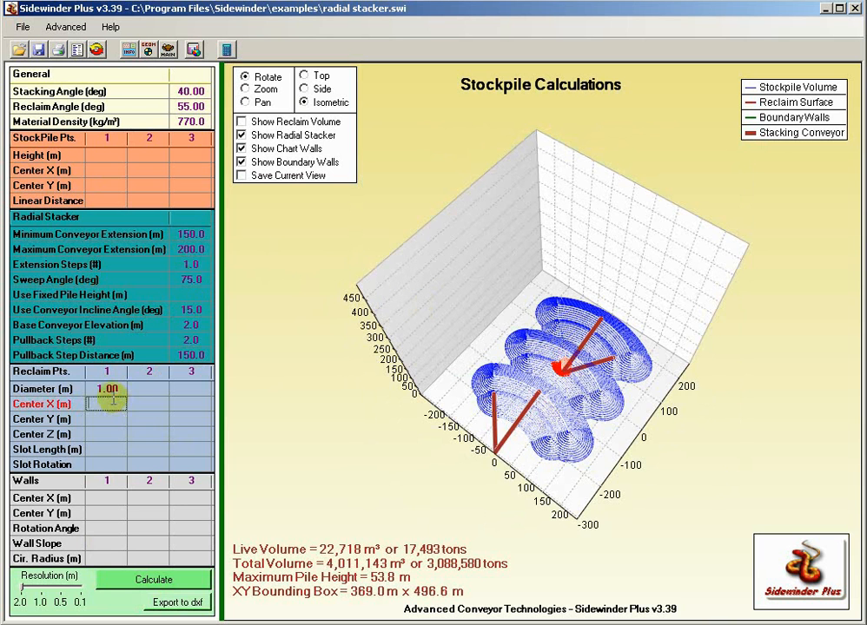
pyautogui.click(113, 391)
pyautogui.press('Delete')
pyautogui.press('Return')
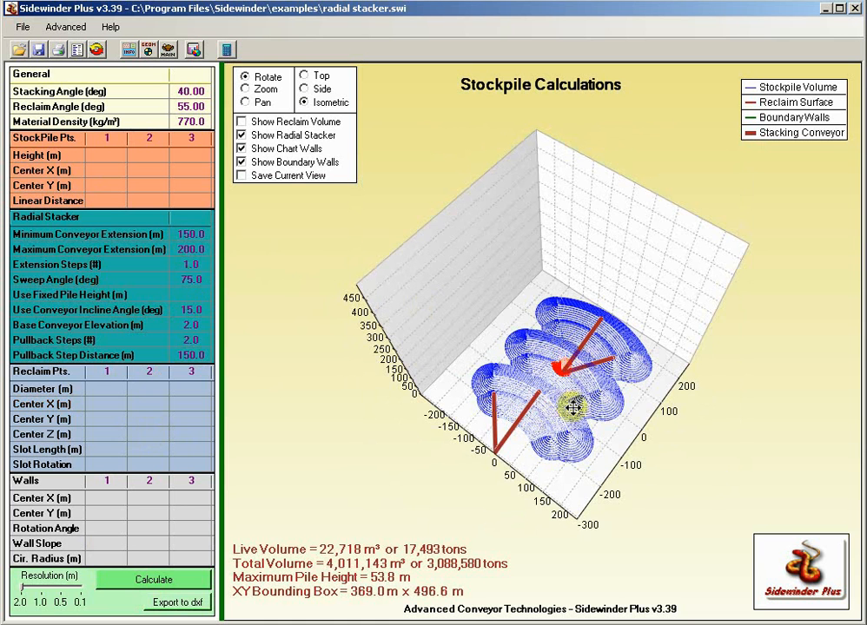
pyautogui.moveTo(567, 412); pyautogui.dragTo(558, 316)
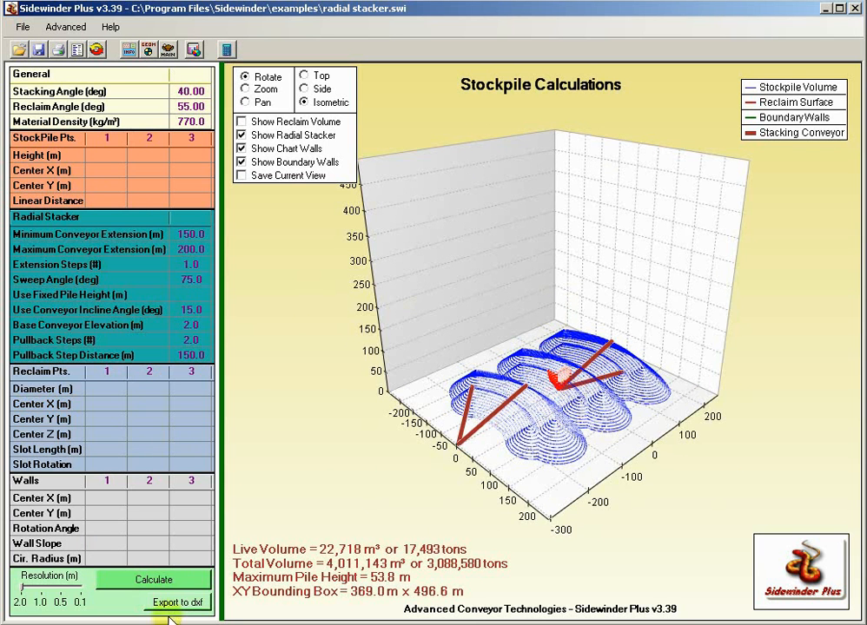
pyautogui.click(119, 173)
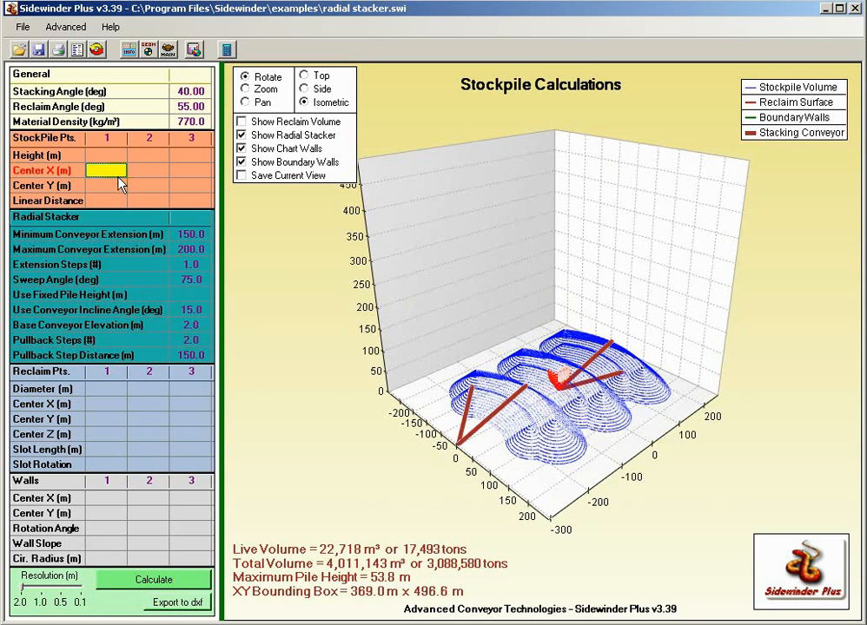